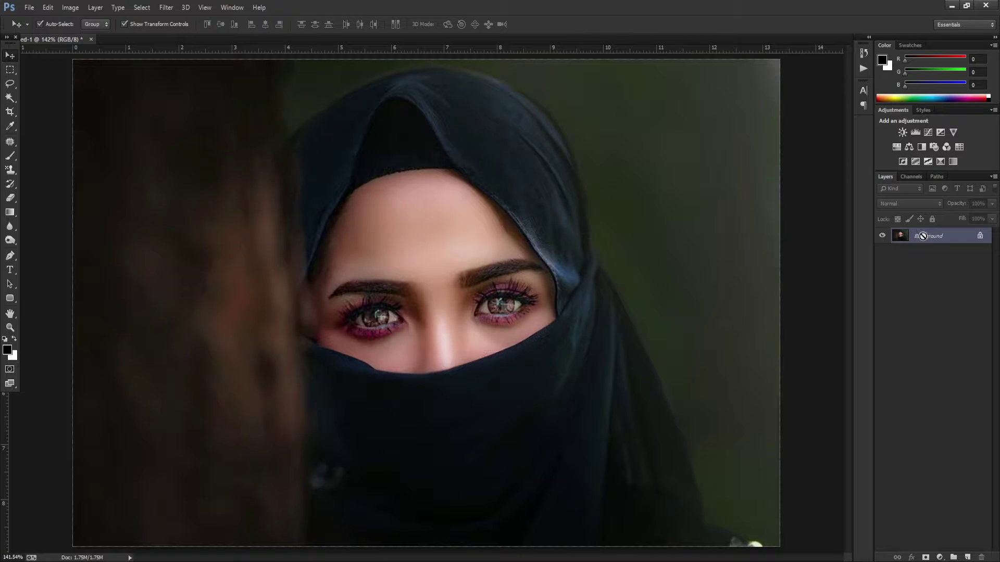
Duplicate the portrait layer and group the three top copies into Group 1.
key("ctrl+j")
key("ctrl+j")
key("ctrl+j")
key("ctrl+j")
key("ctrl+j")
key("ctrl+j")
key("ctrl+j")
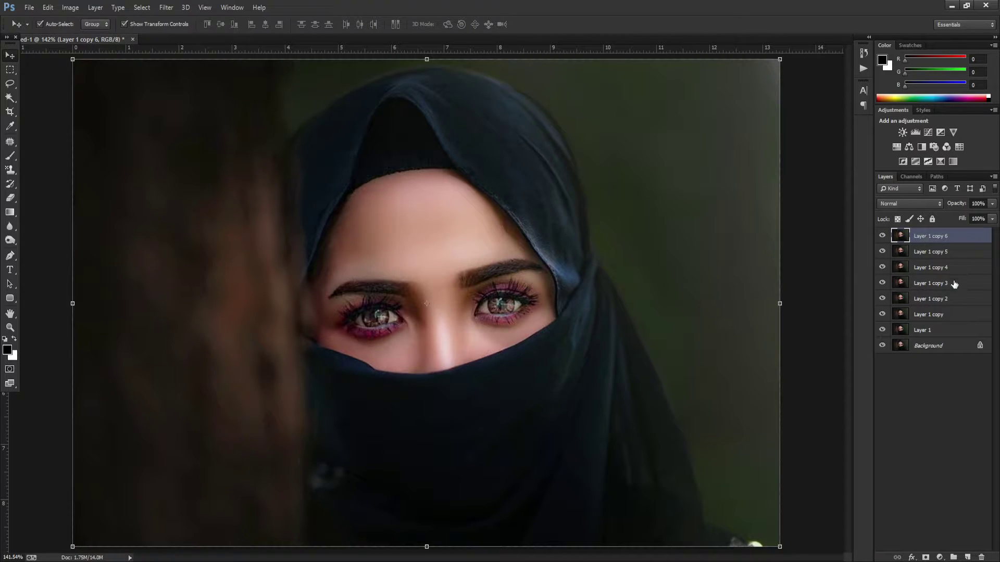
left_click(949, 267, "shift")
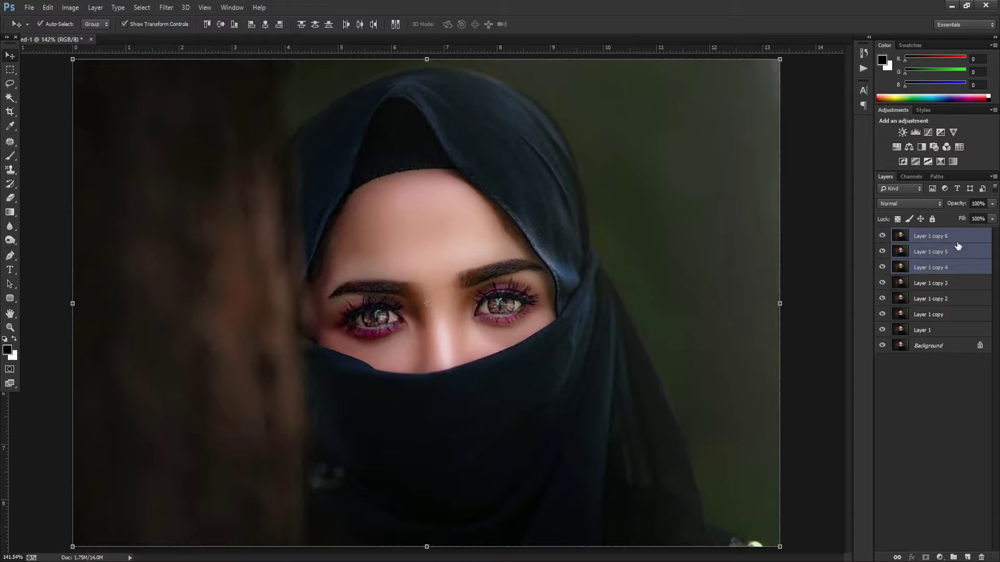
key("ctrl+g")
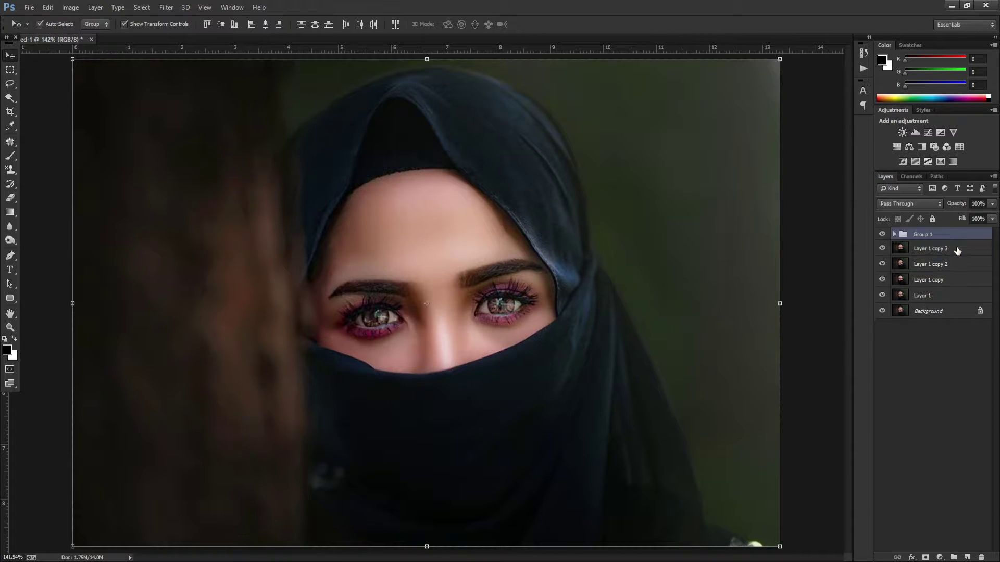
Group Layer 1 copy 3 and copy 2 into Group 2.
left_click(957, 250)
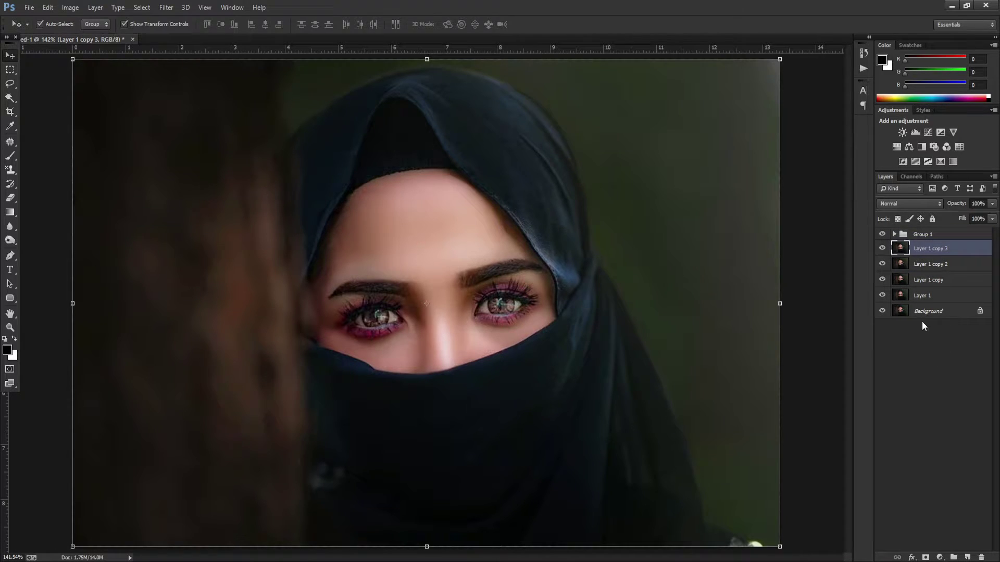
left_click(956, 266, "shift")
left_click(945, 294, "shift")
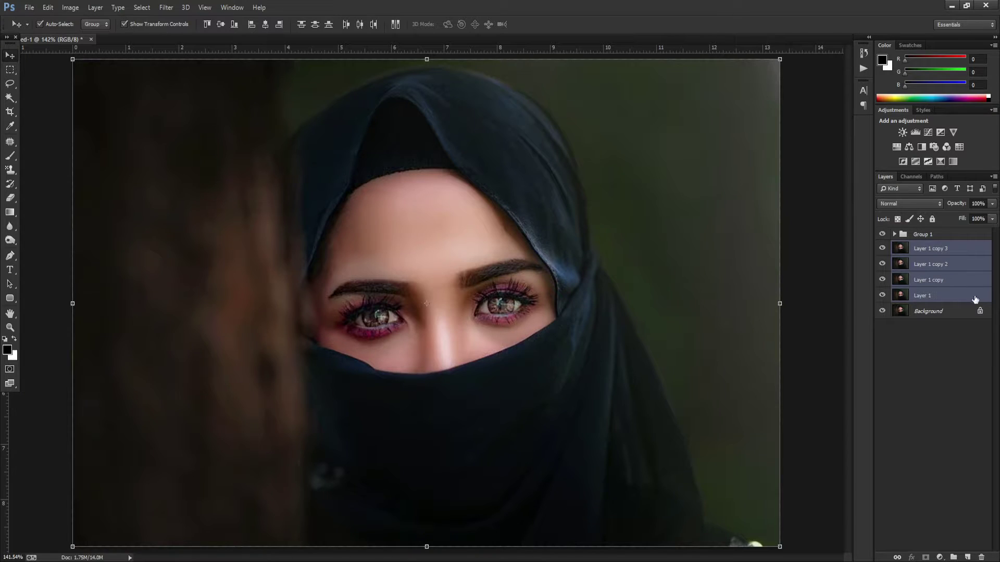
left_click(969, 295, "ctrl")
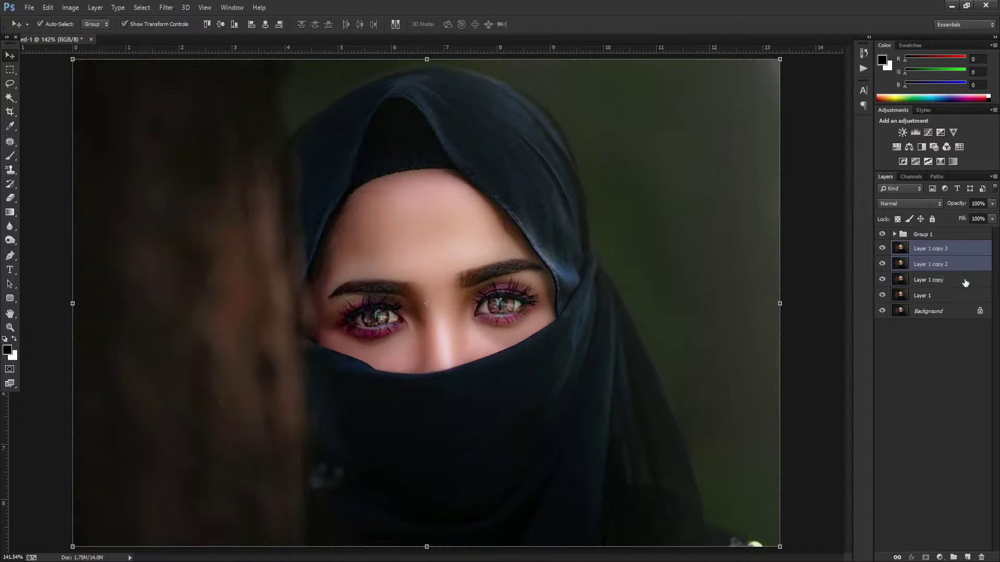
key("ctrl+g")
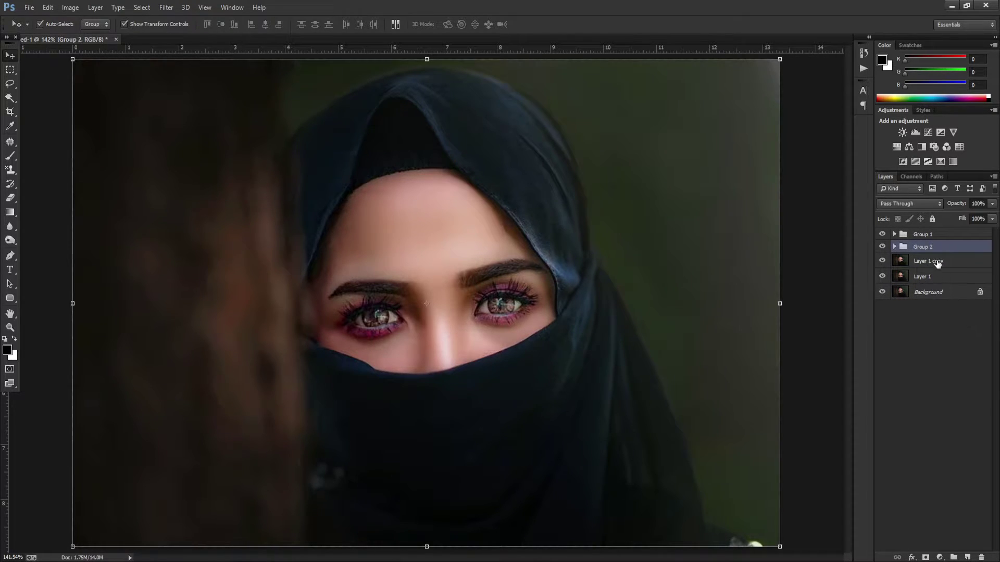
Duplicate Layer 1 copy and Layer 1, and select the four ungrouped layers together.
left_click(937, 262)
key("ctrl+j")
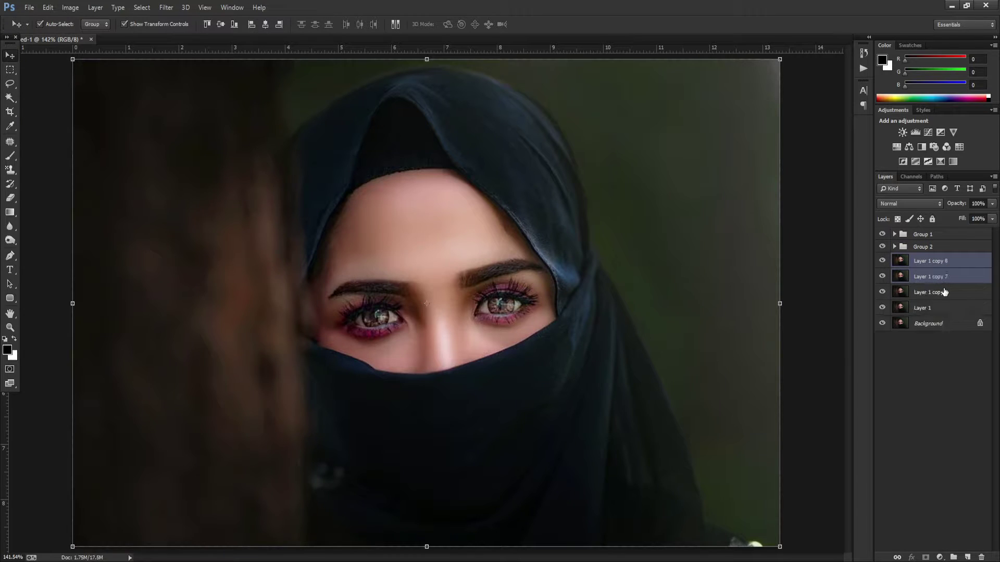
left_click(945, 308, "shift")
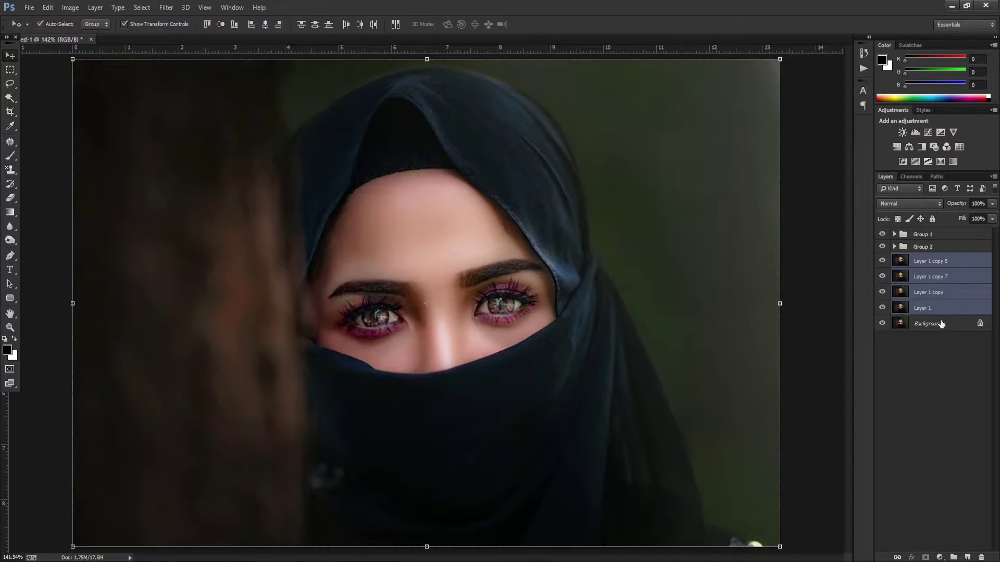
key("ctrl+g")
key("ctrl+z")
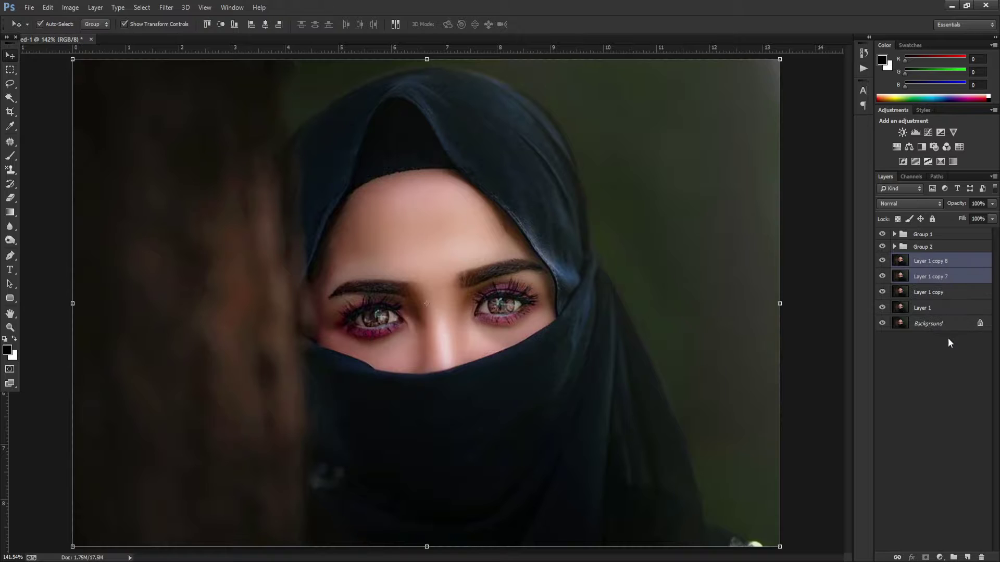
left_click(932, 308)
left_click(937, 292, "shift")
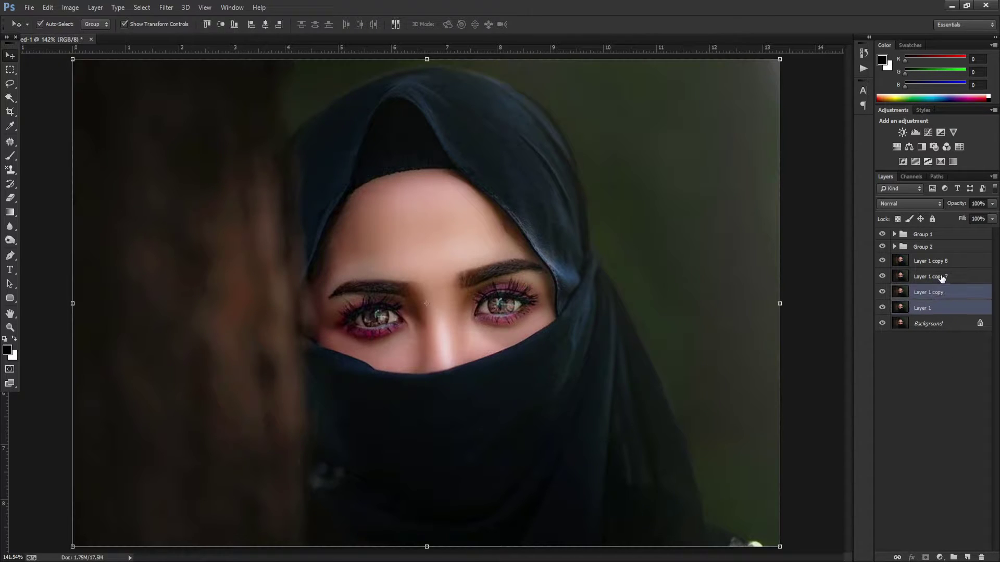
left_click(943, 261, "shift")
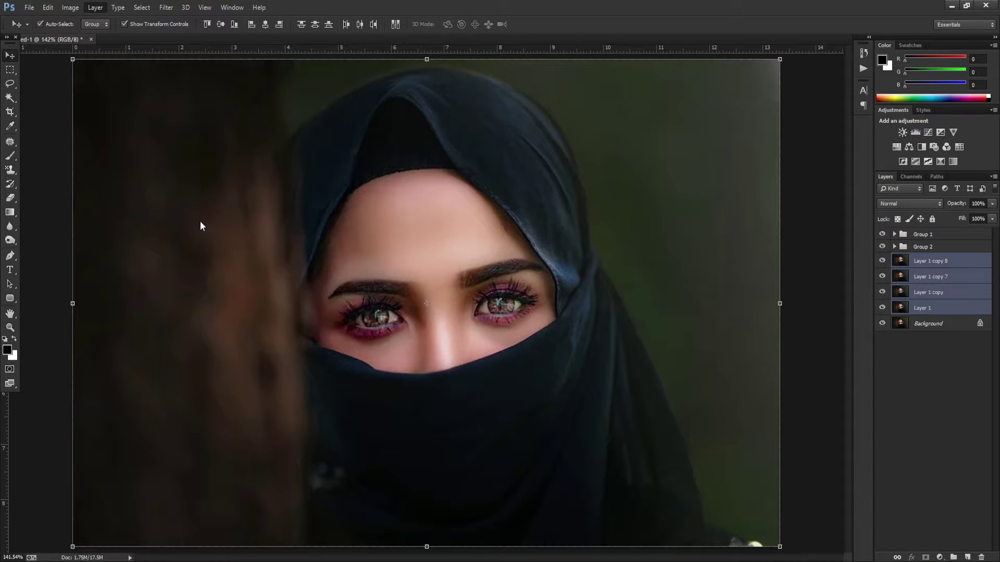
Group the four loose layers into Group 3, then expand and collapse the groups.
key("ctrl+g")
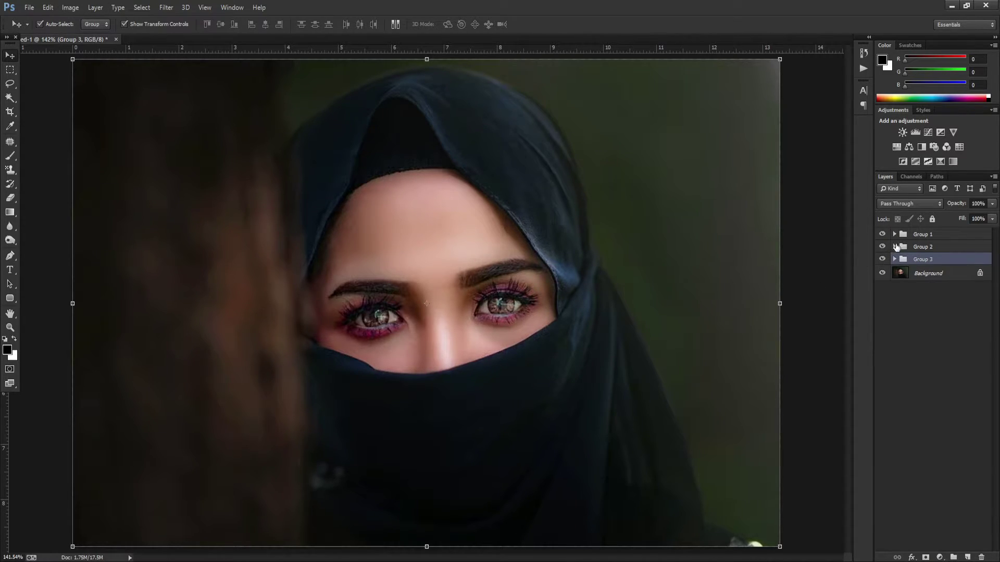
left_click(894, 259)
left_click(899, 247)
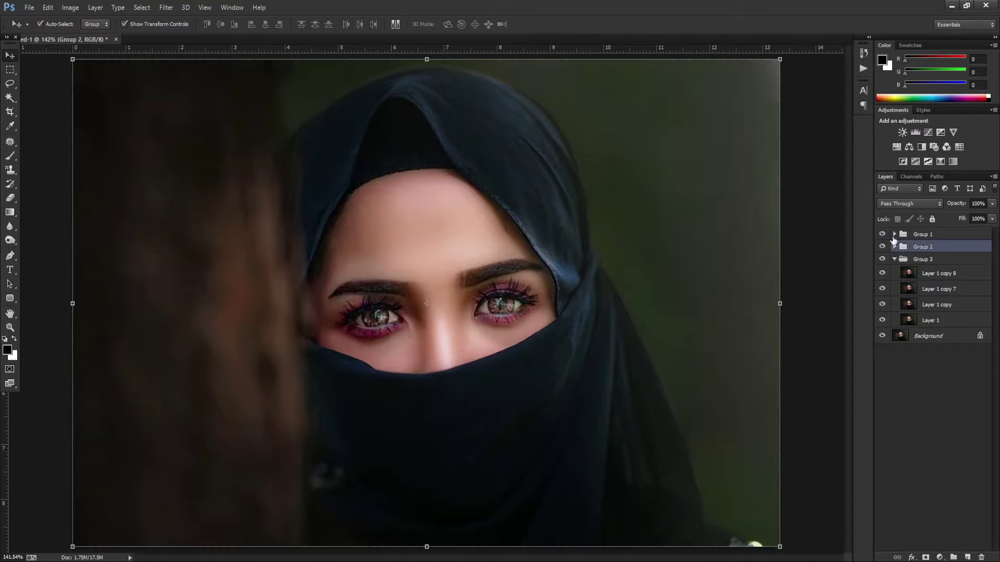
left_click(895, 294)
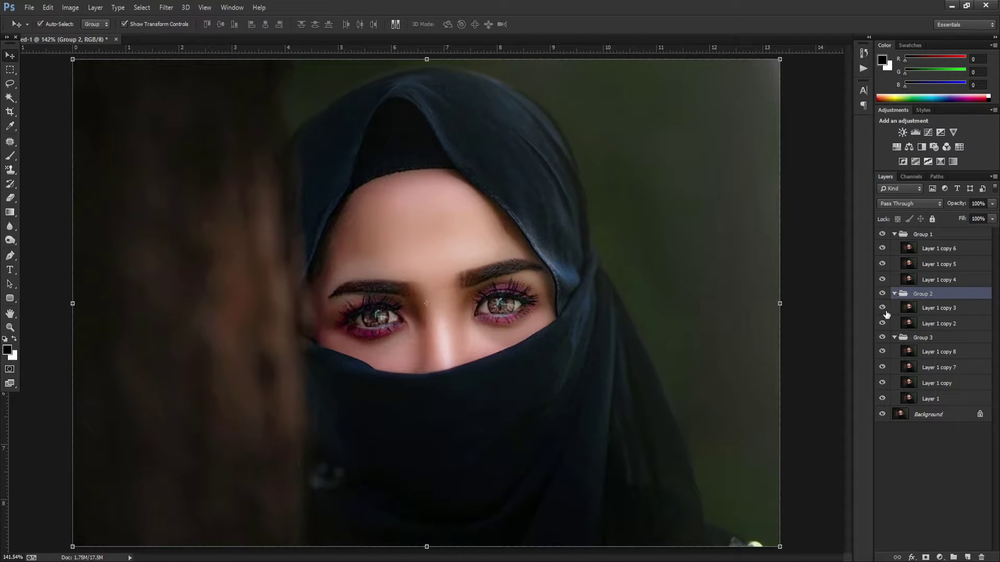
left_click(894, 294)
left_click(895, 234)
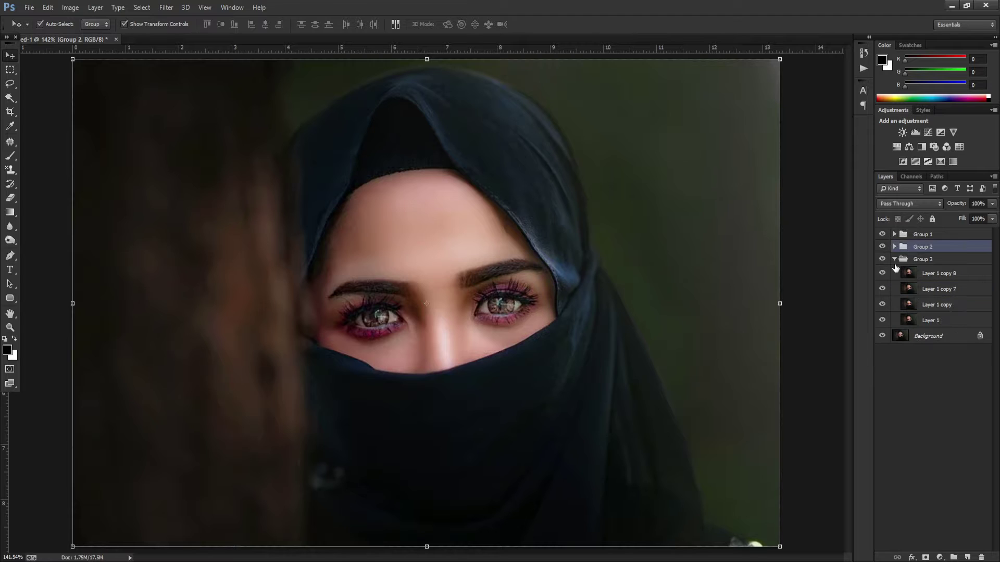
left_click(895, 259)
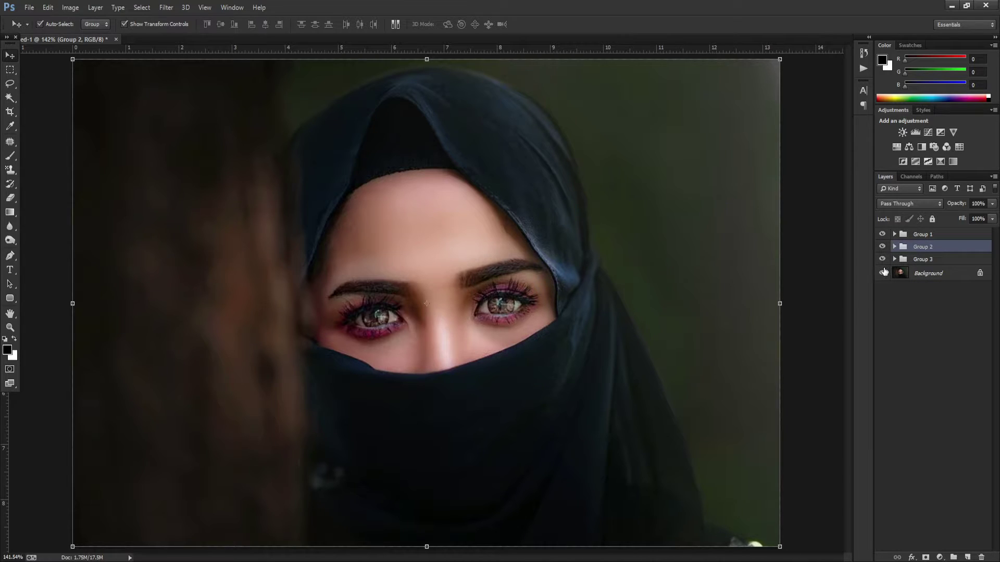
Hide the Background and all groups, then preview each group's contents individually.
left_click(882, 273)
left_click(881, 247)
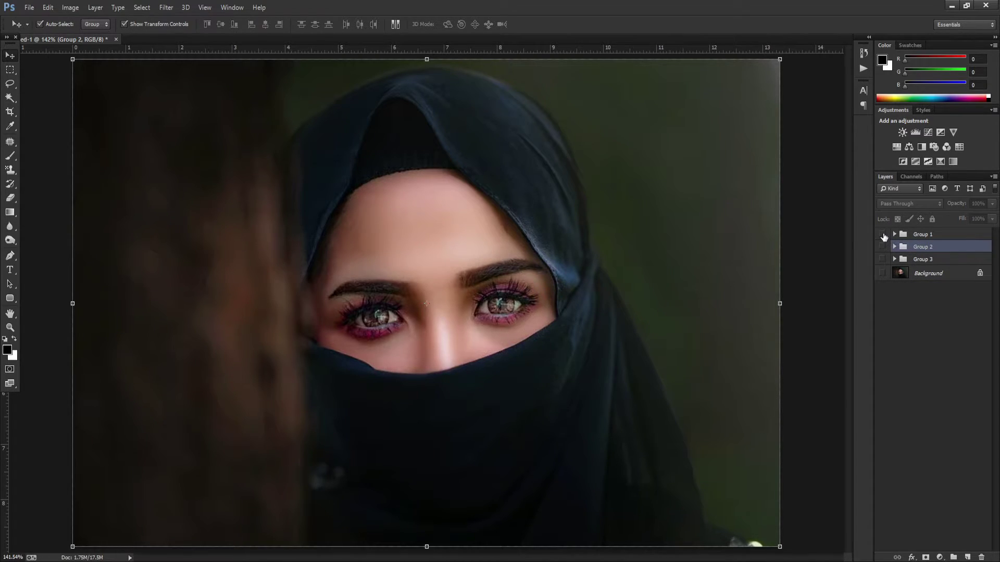
left_click(882, 234)
left_click(882, 235)
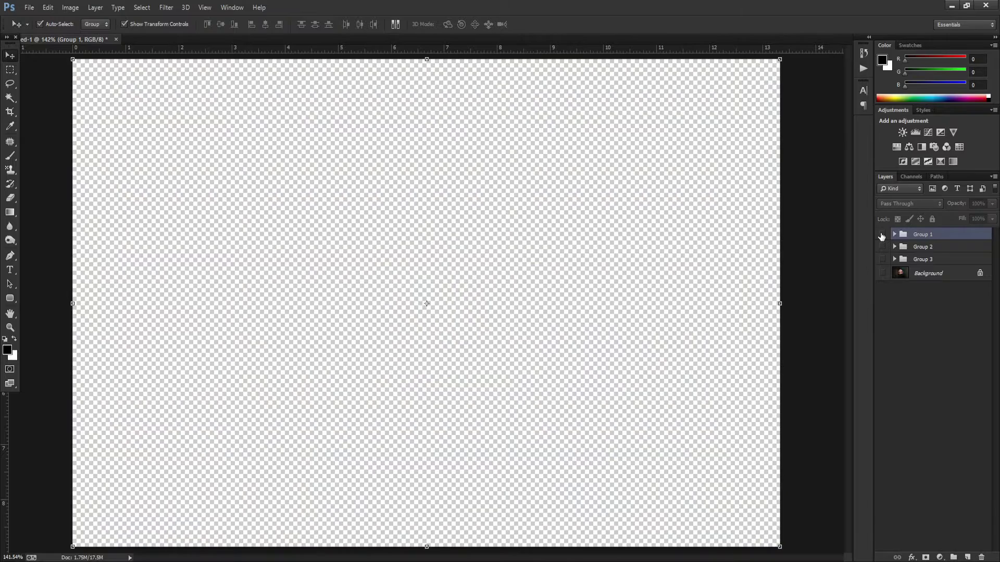
left_click(881, 246)
left_click(916, 249)
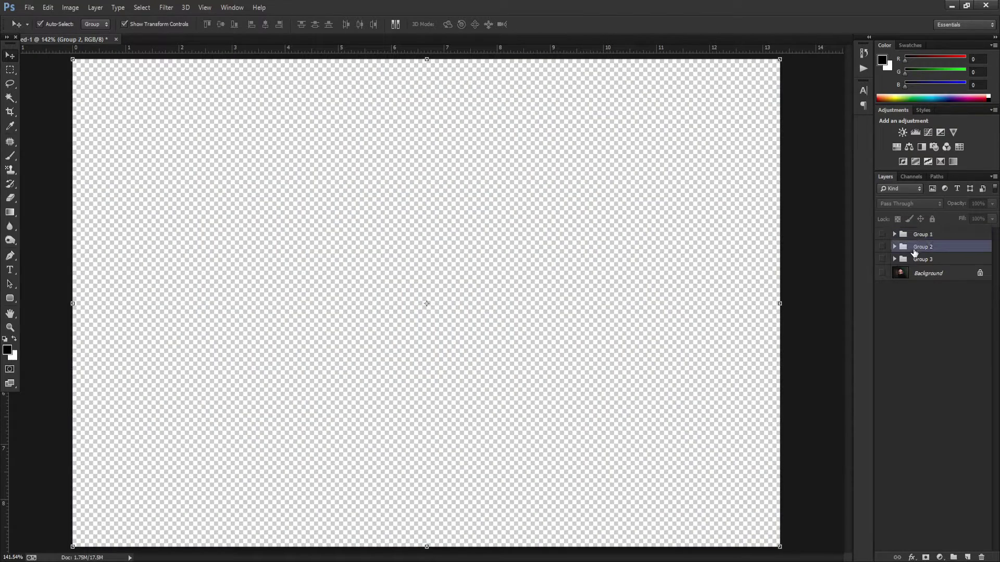
left_click(894, 247)
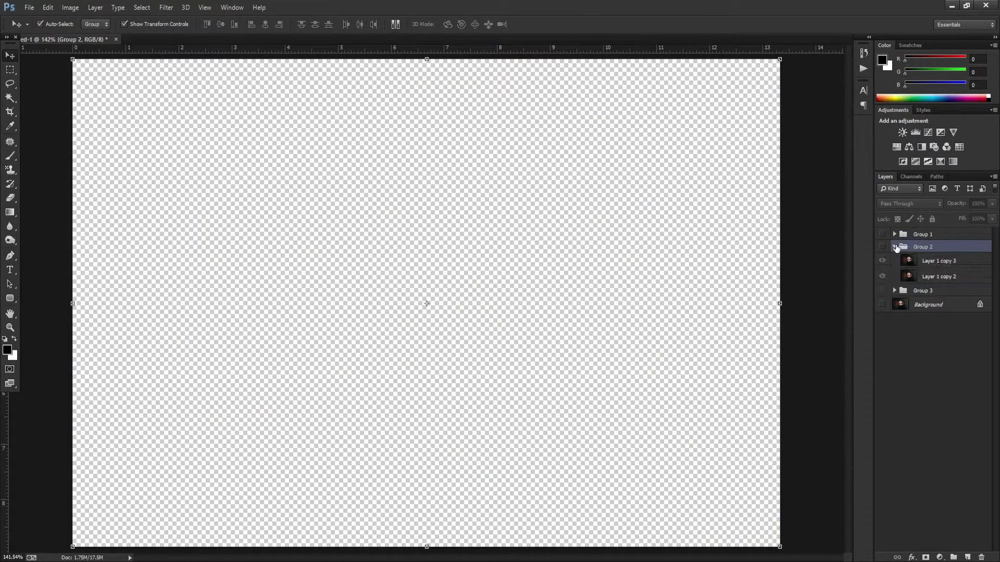
left_click(881, 247)
left_click(891, 260)
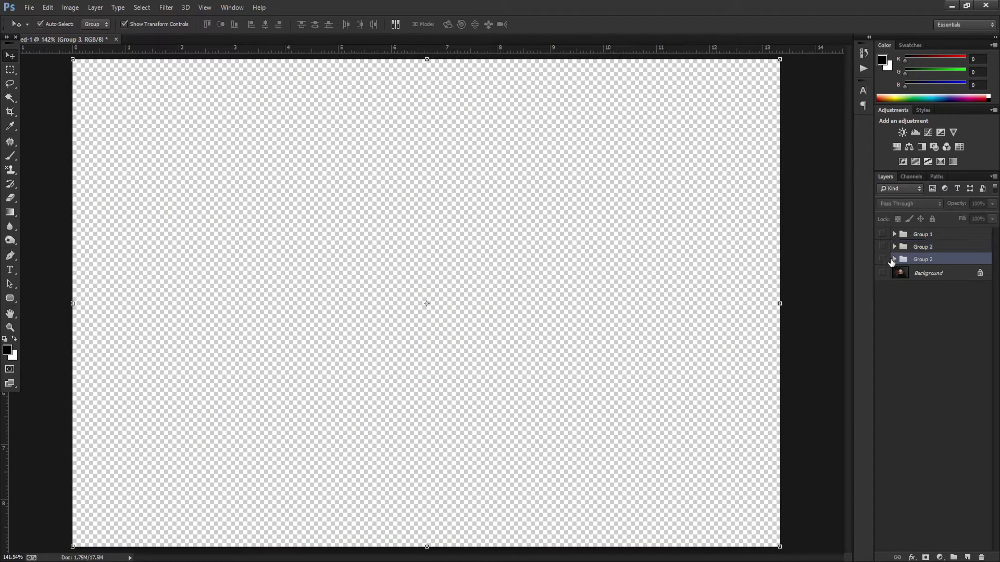
Make Groups 1–3 and the Background visible, and select all three groups.
left_click(882, 259)
left_click(882, 260)
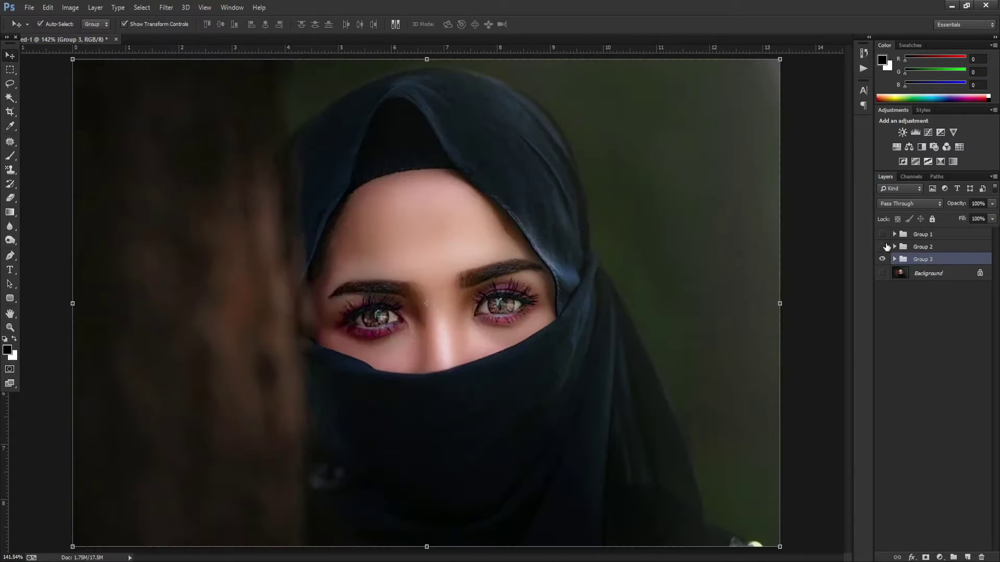
left_click(881, 234)
left_click(882, 272)
left_click(946, 236, "shift")
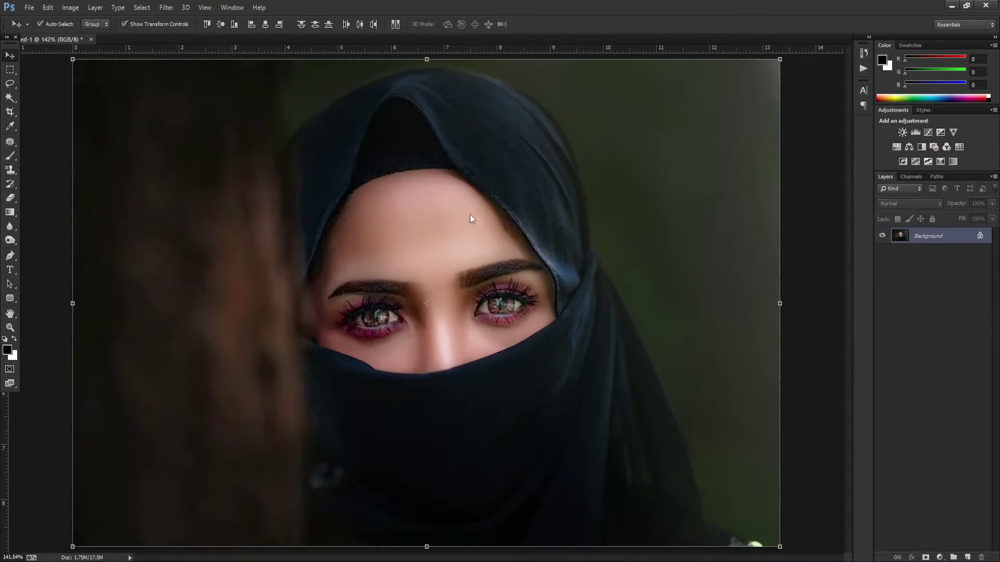
Merge the groups into the Background, add Layer 1 above it, and shrink the brush.
key("ctrl+shift+e")
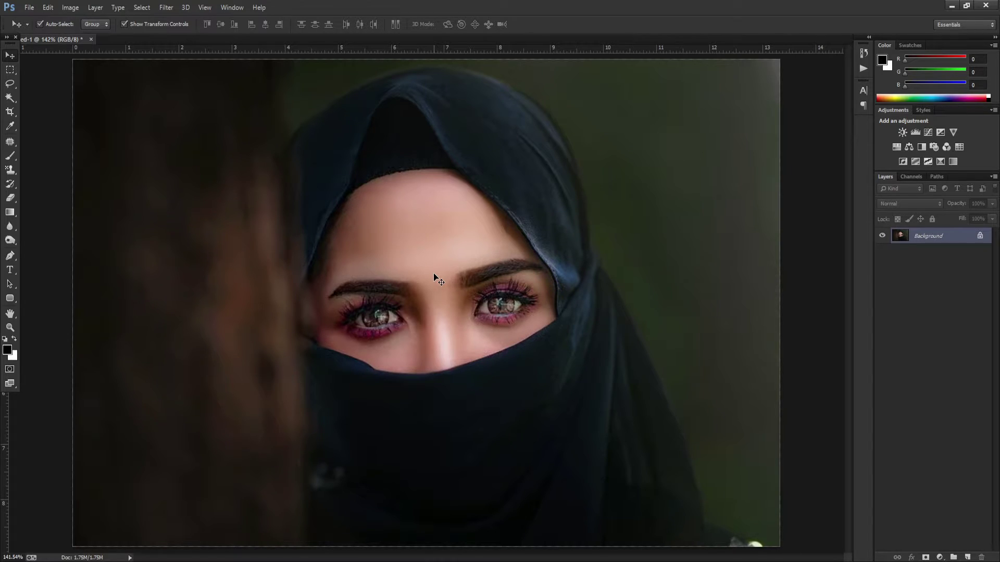
key("b")
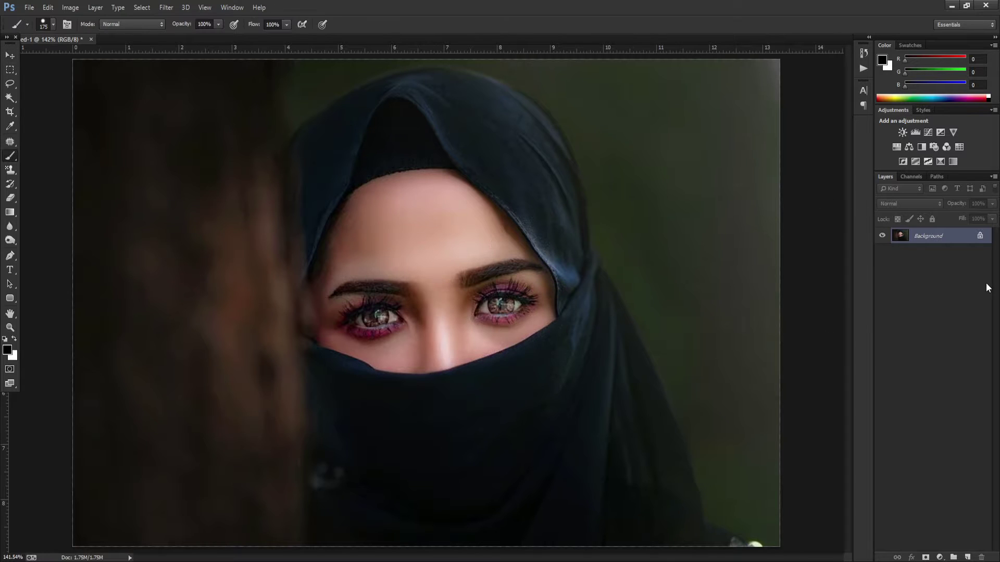
key("ctrl+shift+alt+n")
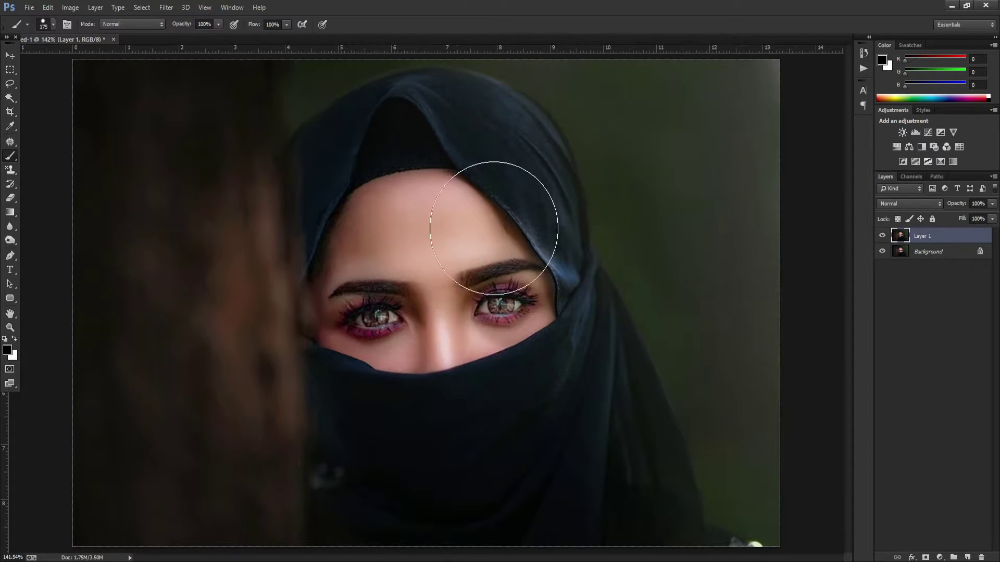
left_click(371, 243)
key("ctrl+z")
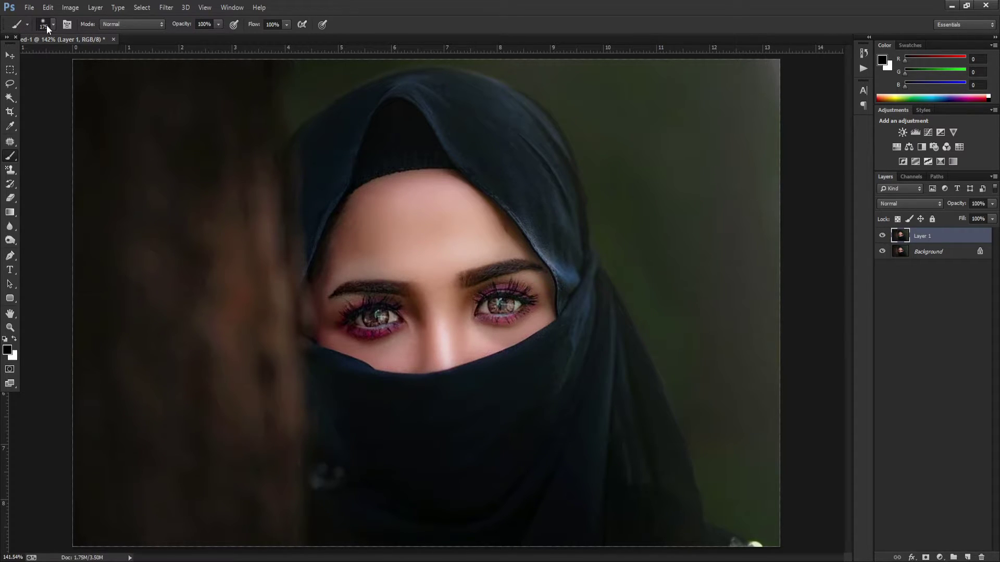
key("bracketleft")
key("bracketleft")
key("bracketleft")
Undo a trial black forehead stroke, zoom in on the forehead, and toggle airbrush off.
key("bracketright")
key("bracketright")
key("bracketright")
mouse_move(393, 206)
left_mouse_down()
mouse_move(359, 233)
mouse_move(442, 291)
left_mouse_up()
key("ctrl+alt+z")
key("ctrl+alt+z")
mouse_move(443, 277)
left_mouse_down()
mouse_move(476, 272)
mouse_move(470, 281)
left_mouse_up()
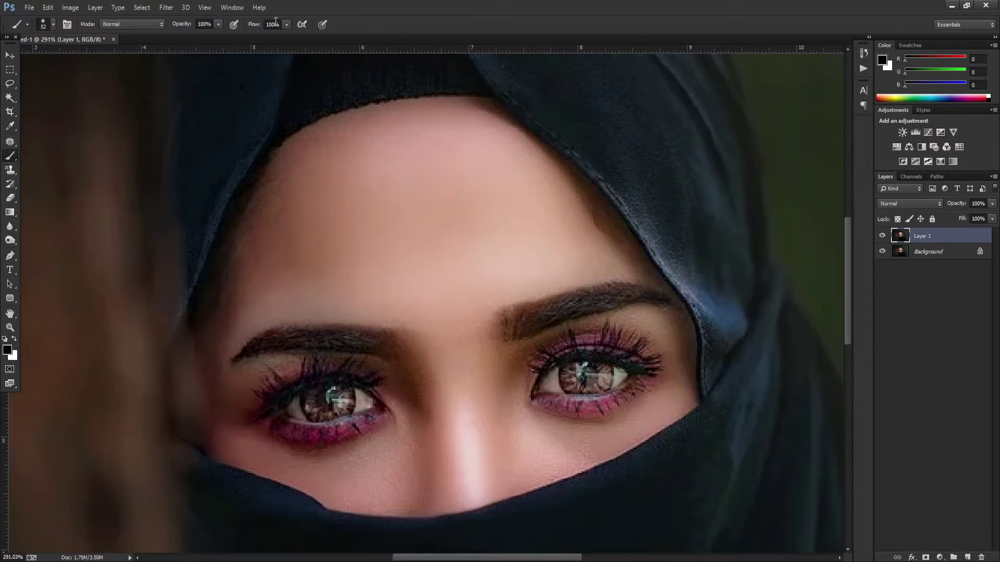
left_click(302, 24)
left_click(302, 24)
key("alt")
Sample forehead skin tone and set brush Flow 30% and Opacity 18% on new Layer 2.
left_click(503, 271, "alt")
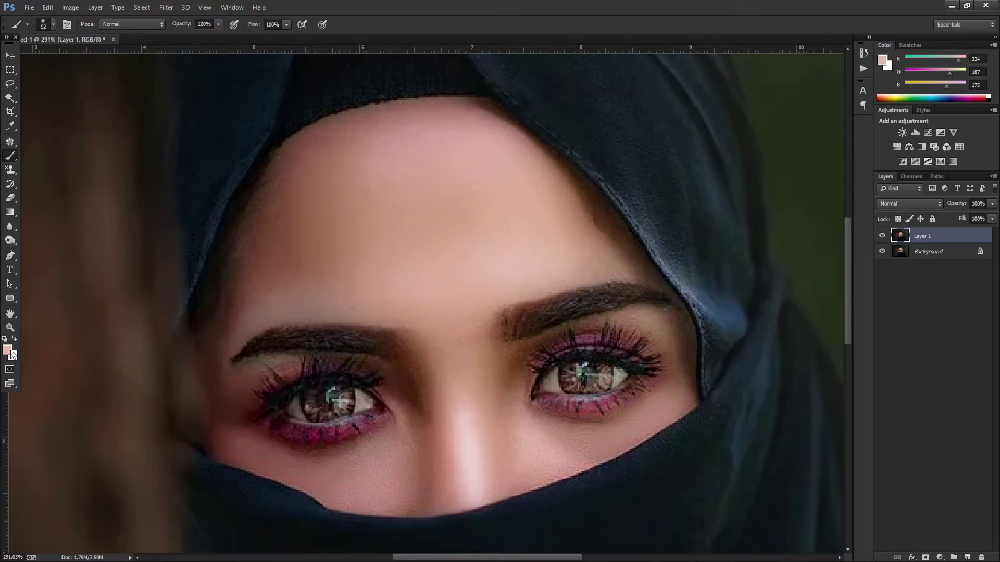
key("alt")
left_click(523, 272, "alt")
left_click_drag(286, 23, 249, 37)
key("bracketleft")
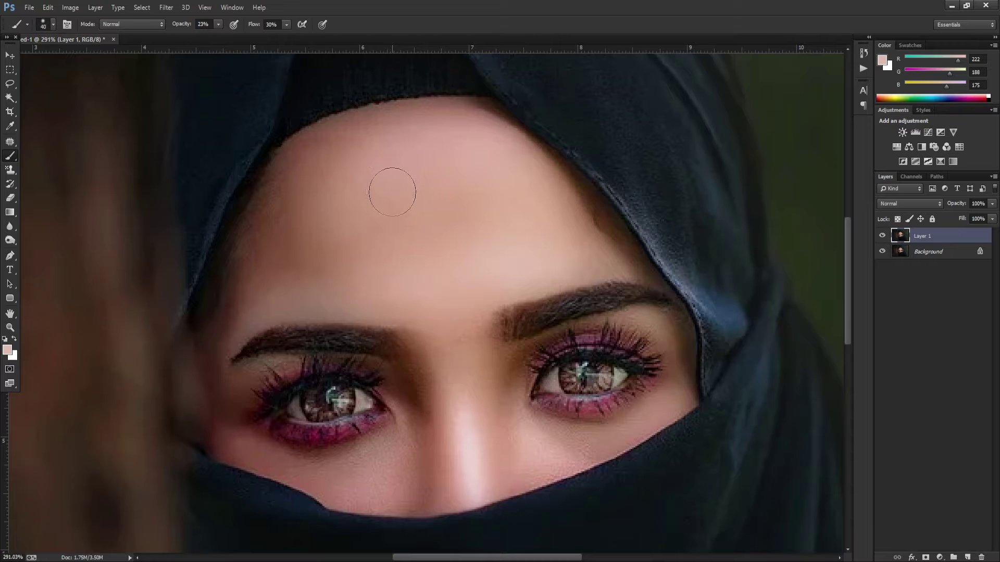
key("ctrl+shift+alt+n")
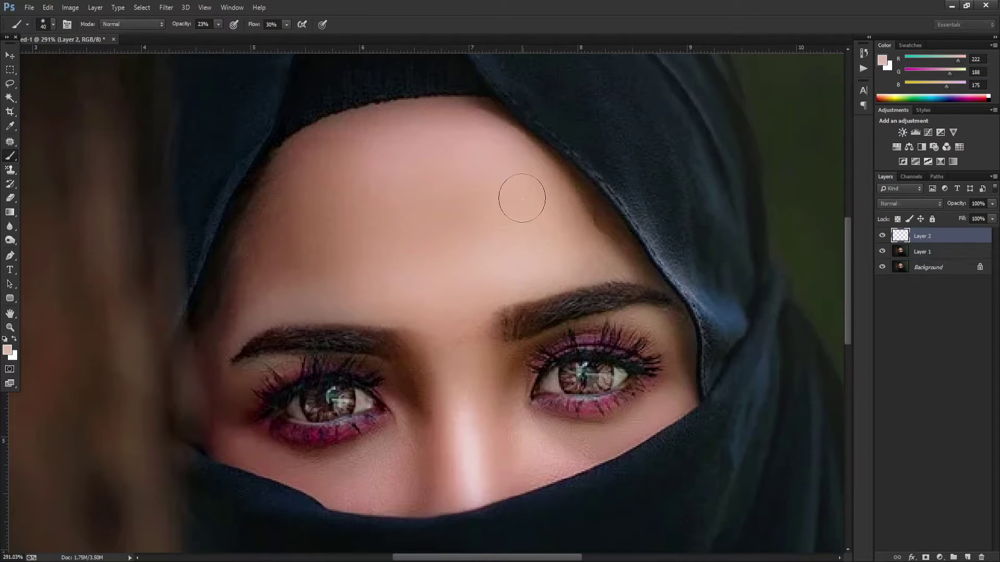
left_click_drag(179, 25, 177, 27)
Brush soft skin tone across the forehead and around the left eye's outer corner.
left_click_drag(244, 274, 246, 308)
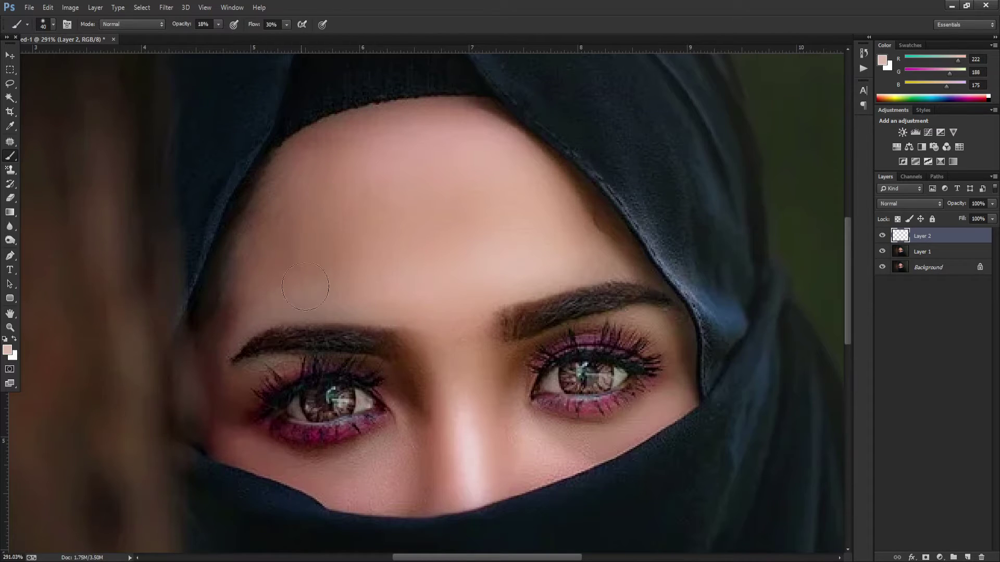
mouse_move(317, 227)
left_mouse_down()
mouse_move(282, 284)
mouse_move(281, 234)
mouse_move(339, 161)
mouse_move(348, 187)
mouse_move(346, 172)
mouse_move(424, 134)
mouse_move(505, 189)
mouse_move(361, 247)
mouse_move(520, 218)
mouse_move(542, 201)
mouse_move(489, 134)
mouse_move(592, 242)
mouse_move(524, 250)
mouse_move(462, 320)
mouse_move(432, 404)
mouse_move(445, 354)
mouse_move(437, 335)
mouse_move(302, 247)
mouse_move(276, 202)
left_mouse_up()
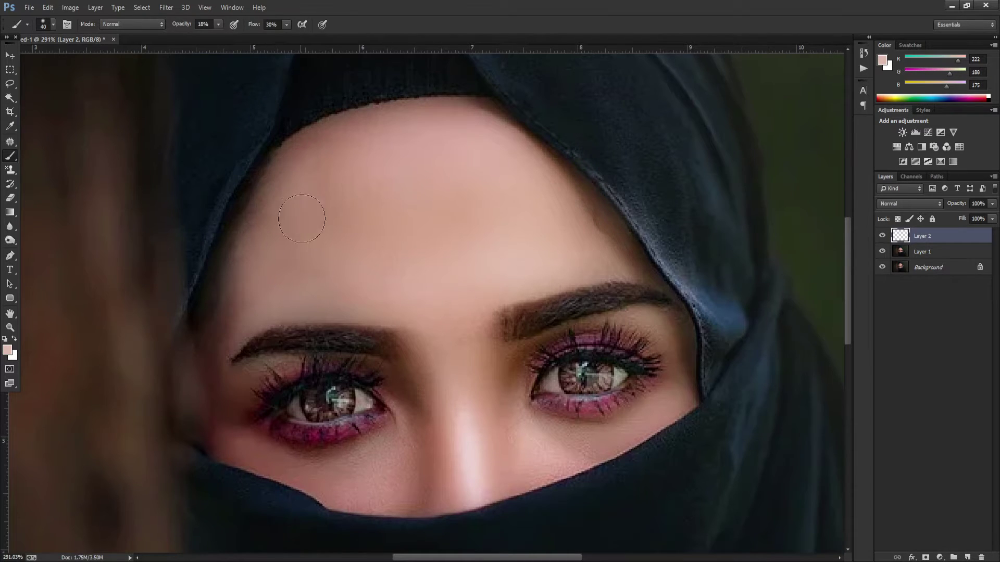
scroll(333, 208, "down", 3)
scroll(353, 197, "left", 3)
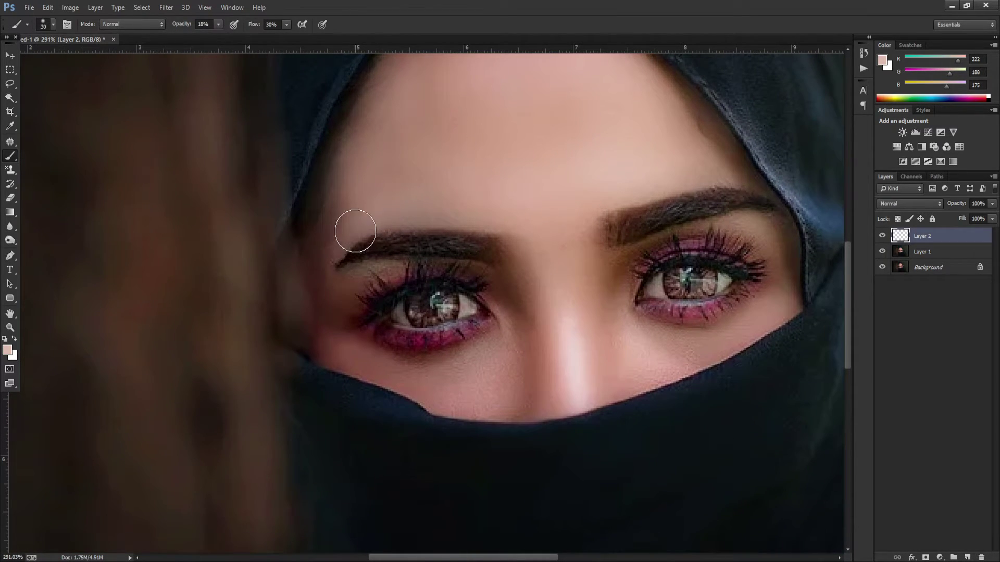
key("bracketleft")
key("bracketleft")
mouse_move(326, 272)
left_mouse_down()
mouse_move(323, 250)
mouse_move(330, 330)
mouse_move(342, 290)
mouse_move(354, 303)
mouse_move(330, 305)
mouse_move(326, 350)
mouse_move(343, 332)
mouse_move(419, 374)
mouse_move(328, 339)
mouse_move(319, 252)
mouse_move(316, 322)
mouse_move(351, 187)
mouse_move(374, 146)
left_mouse_up()
scroll(396, 172, "up", 3)
key("bracketright")
key("bracketright")
key("bracketright")
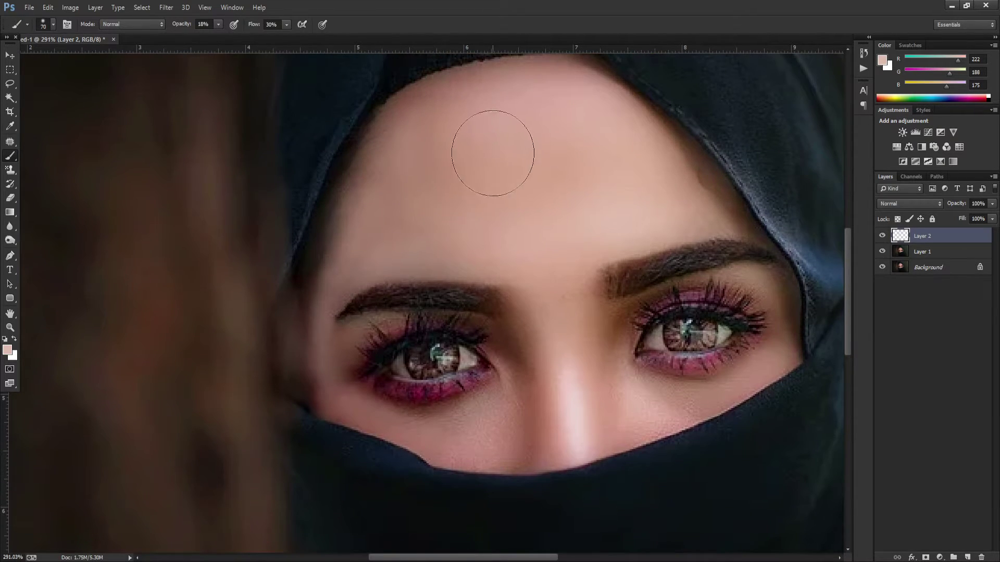
mouse_move(454, 133)
left_mouse_down()
mouse_move(545, 179)
mouse_move(520, 196)
mouse_move(529, 190)
mouse_move(417, 210)
left_mouse_up()
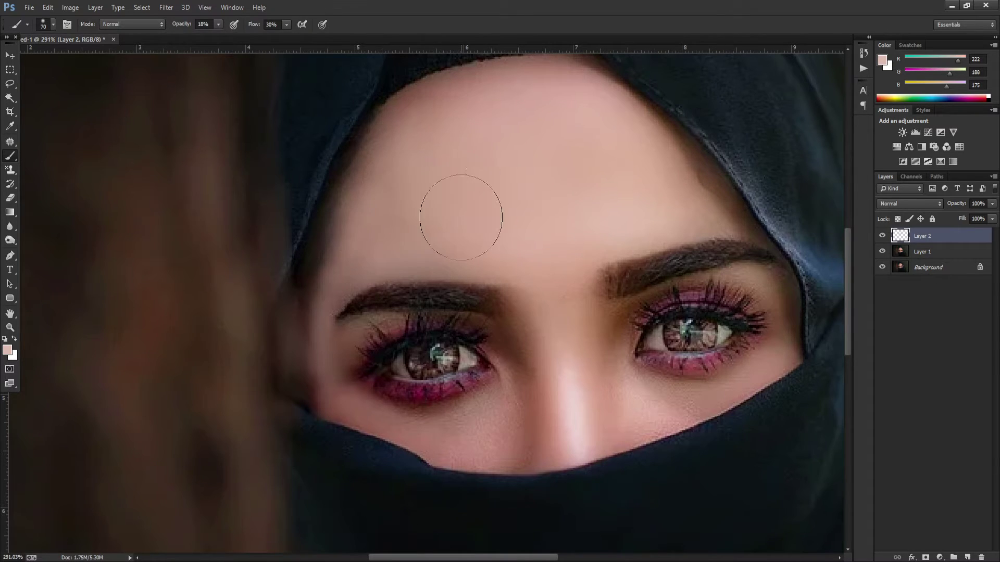
Select the Eraser briefly, then switch to Move and fit the whole photo in the window.
key("e")
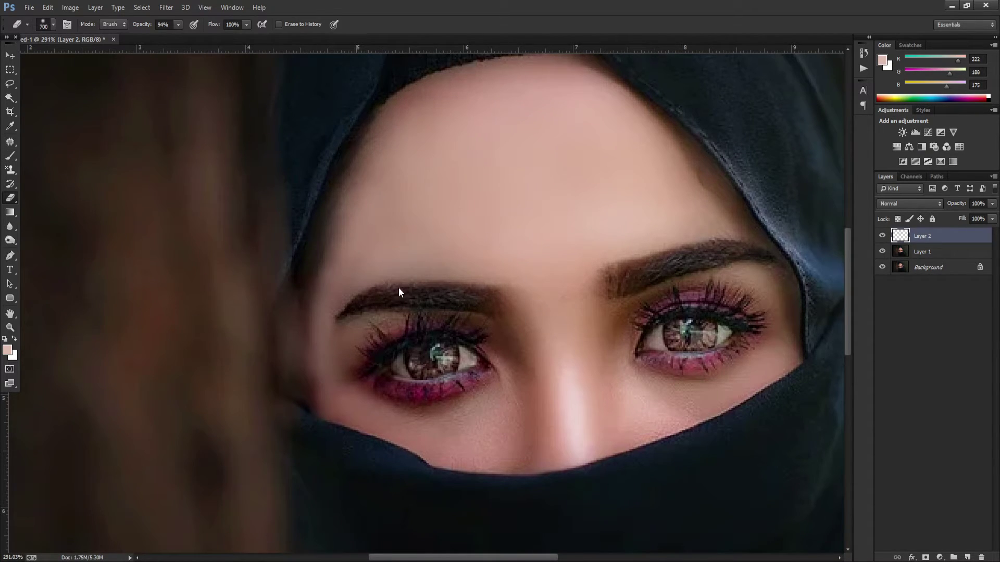
key("bracketleft")
key("bracketleft")
key("bracketleft")
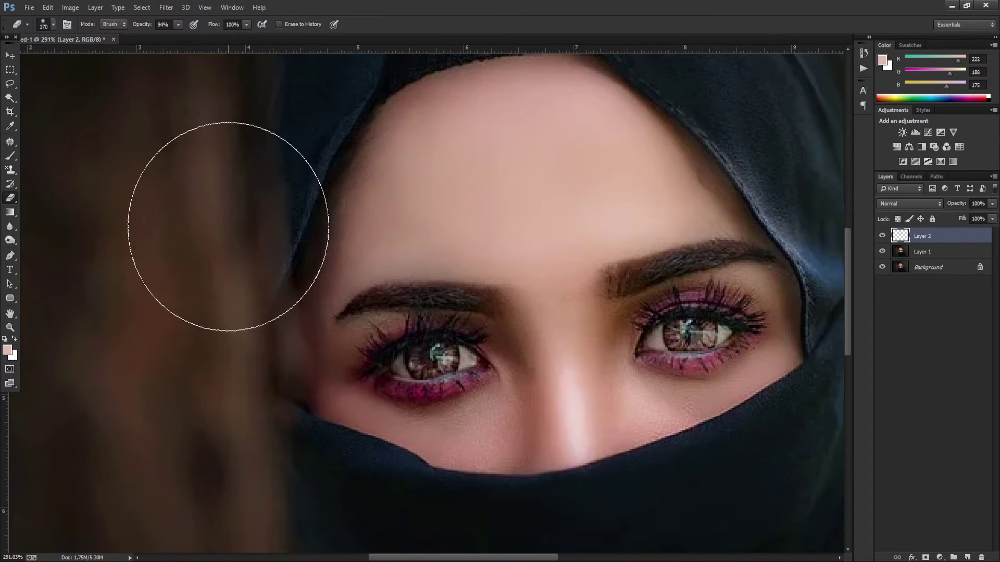
key("v")
key("ctrl+0")
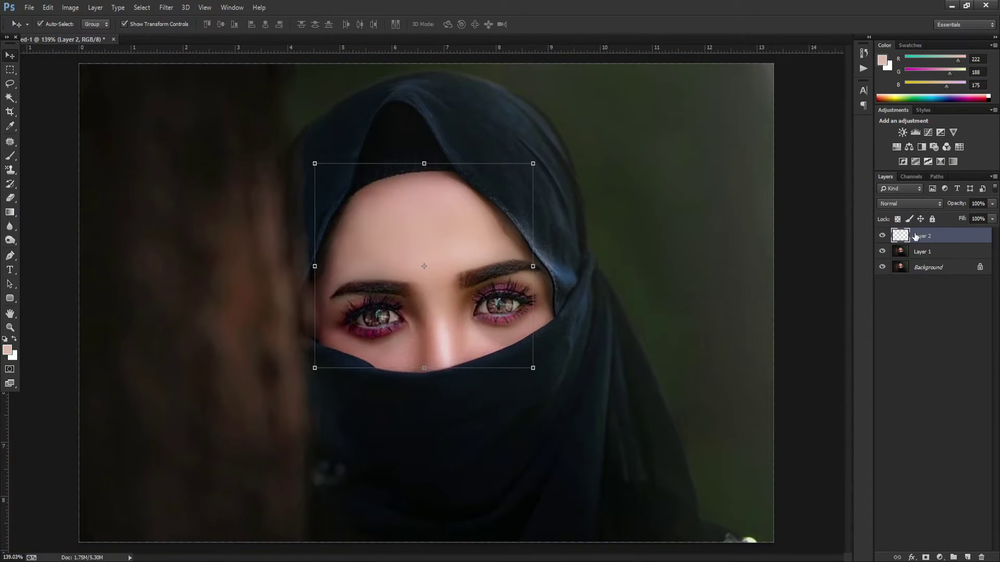
Compare the face with and without Layer 2, then delete Layer 2 and reset colours to black and white.
left_click(882, 236)
left_click(881, 237)
left_click(882, 237)
left_click(881, 238)
mouse_move(423, 275)
left_mouse_down()
mouse_move(433, 230)
mouse_move(343, 226)
mouse_move(473, 240)
left_mouse_up()
key("Delete")
left_click(6, 340)
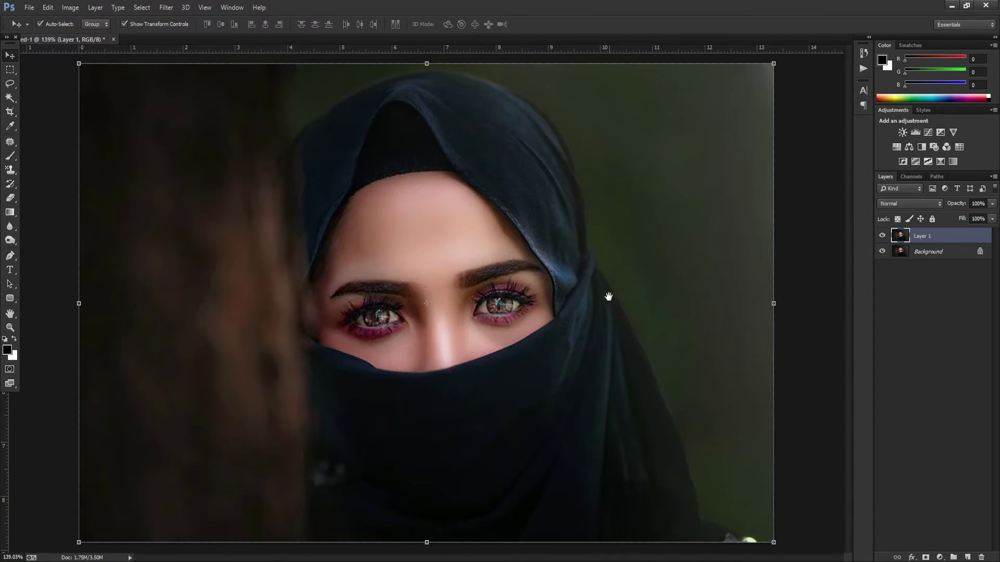
Zoom in on the face and set the Mixer Brush to Load 29% and Mix 42%.
scroll(479, 241, "up", 3)
scroll(484, 246, "up", 2)
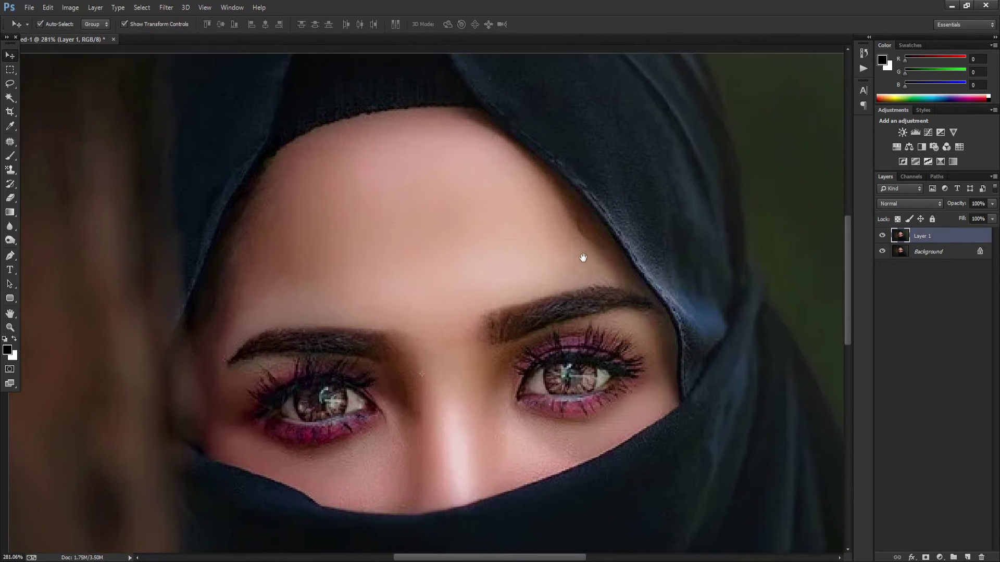
scroll(545, 223, "up", 1)
key("ctrl+r")
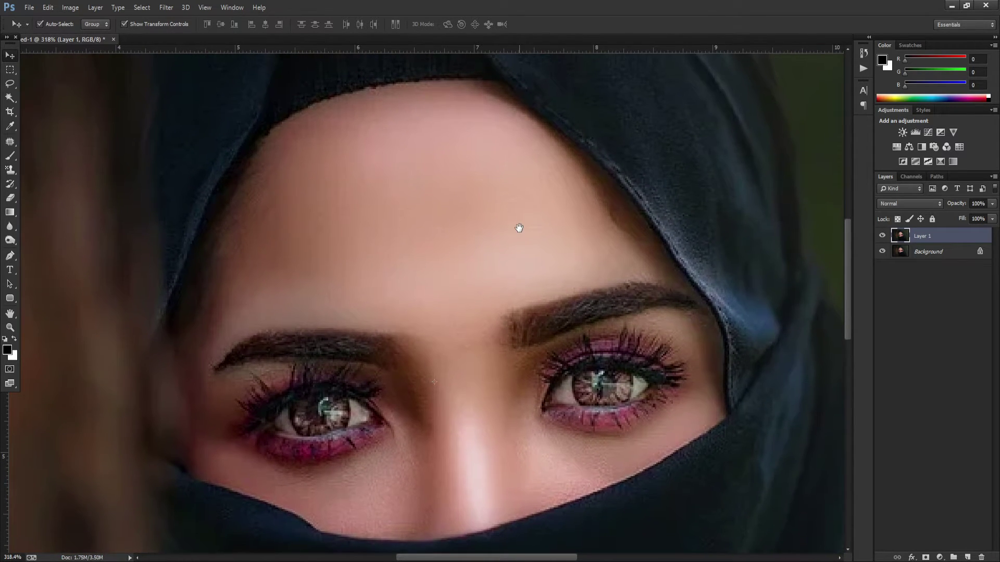
left_click(11, 155)
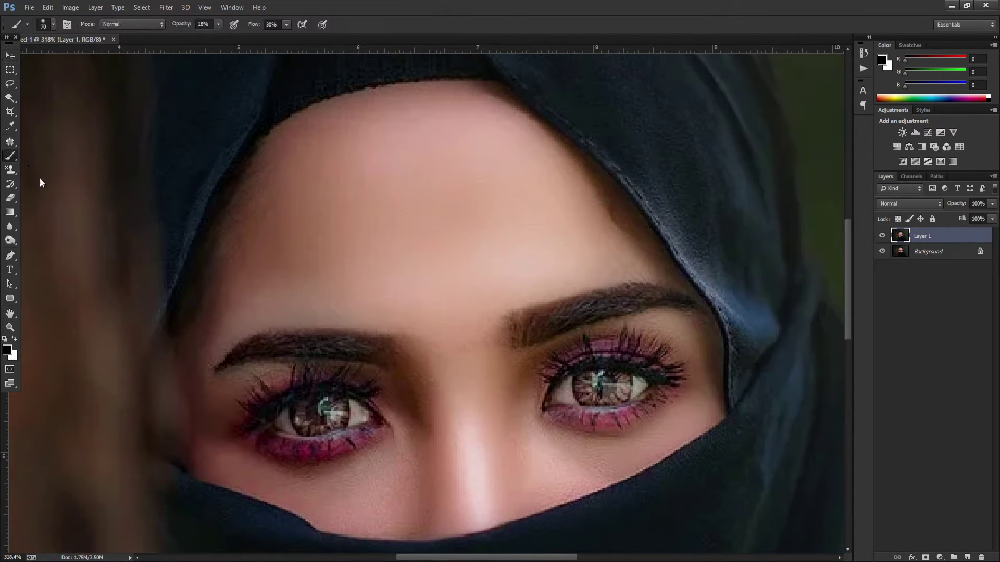
key("shift+b")
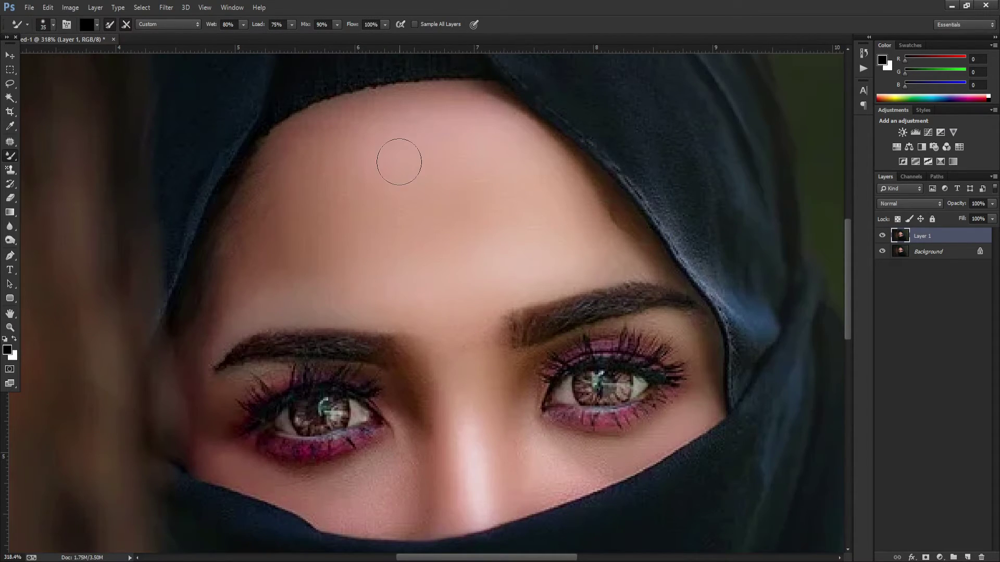
scroll(362, 168, "up", 2)
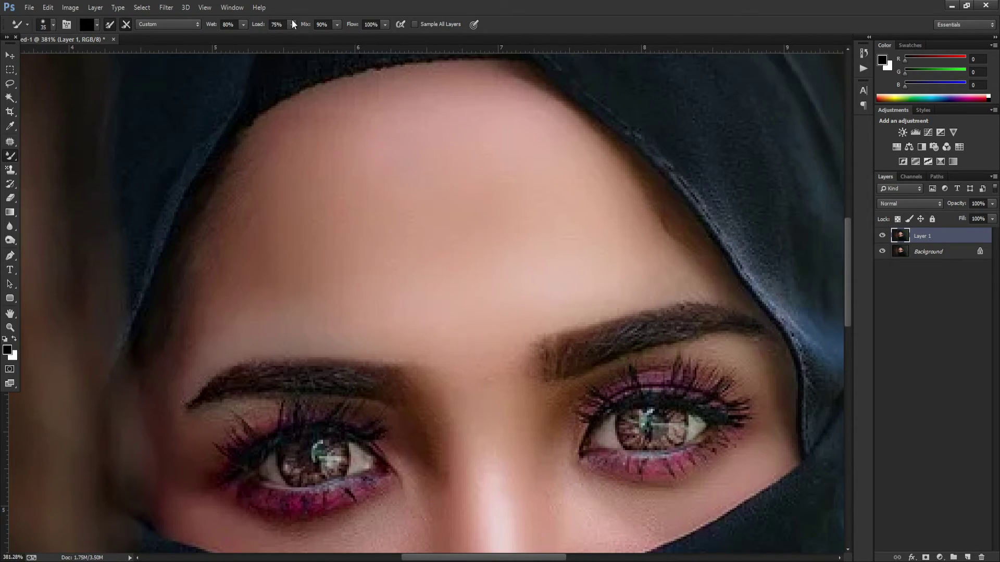
left_click(276, 25)
type("29")
key("Tab")
type("42")
key("Return")
Lower Flow to 39% and Wet to 41%, undoing a test stroke and an extra layer.
left_click_drag(343, 21, 319, 29)
left_click_drag(211, 26, 189, 27)
left_click_drag(450, 122, 406, 134)
key("ctrl+z")
key("ctrl+shift+alt+n")
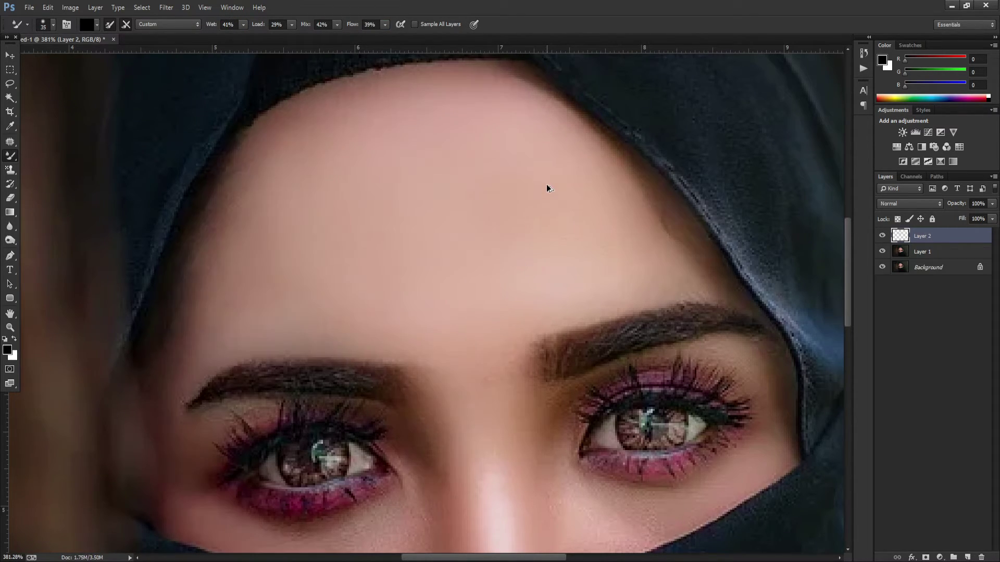
key("ctrl+alt+z")
key("ctrl+alt+z")
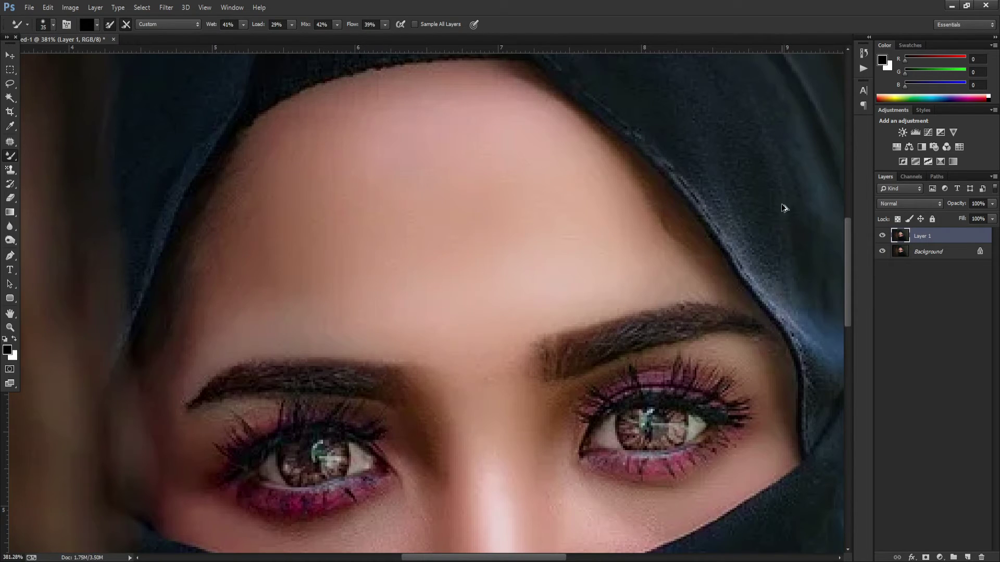
Set the mixer brush Load to 18% and load it with the forehead skin tone.
key("v")
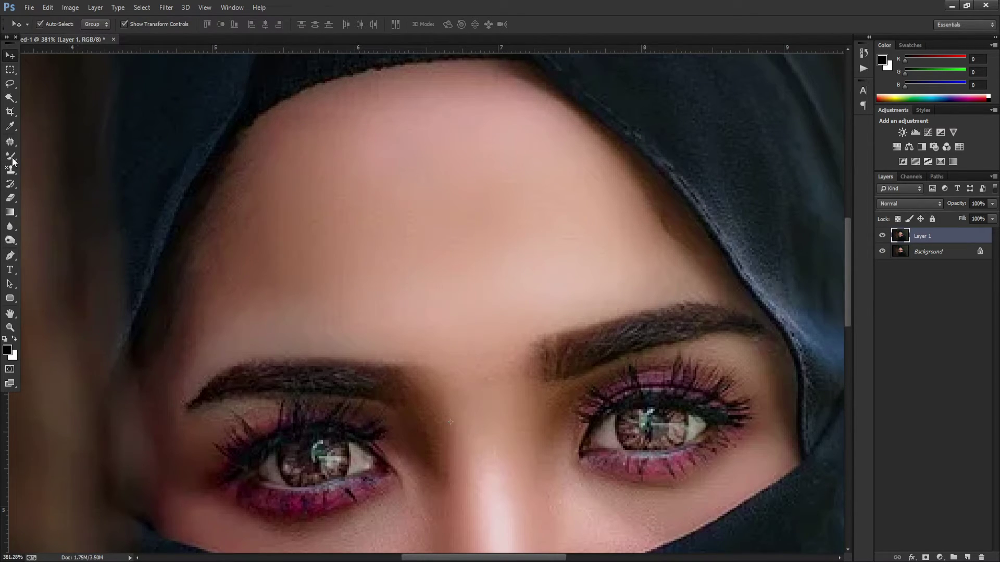
left_click(13, 159)
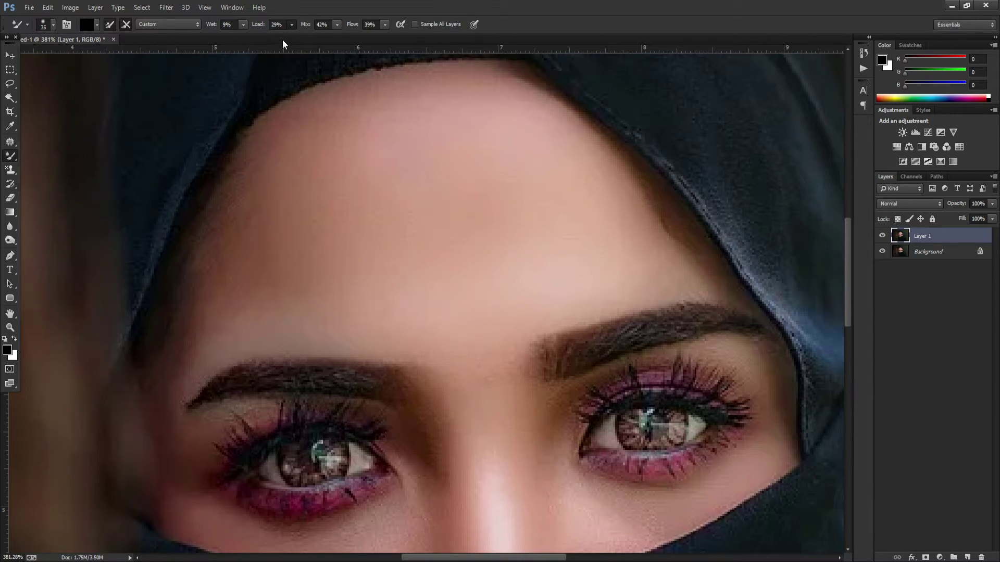
left_click_drag(291, 25, 286, 36)
mouse_move(459, 251)
left_mouse_down()
mouse_move(509, 279)
mouse_move(484, 276)
left_mouse_up()
left_click(593, 263, "alt")
Blend the forehead skin with a size 15 brush, undoing the hairline strokes, then fit the image.
mouse_move(592, 246)
left_mouse_down()
mouse_move(611, 241)
mouse_move(614, 226)
mouse_move(599, 203)
mouse_move(660, 270)
left_mouse_up()
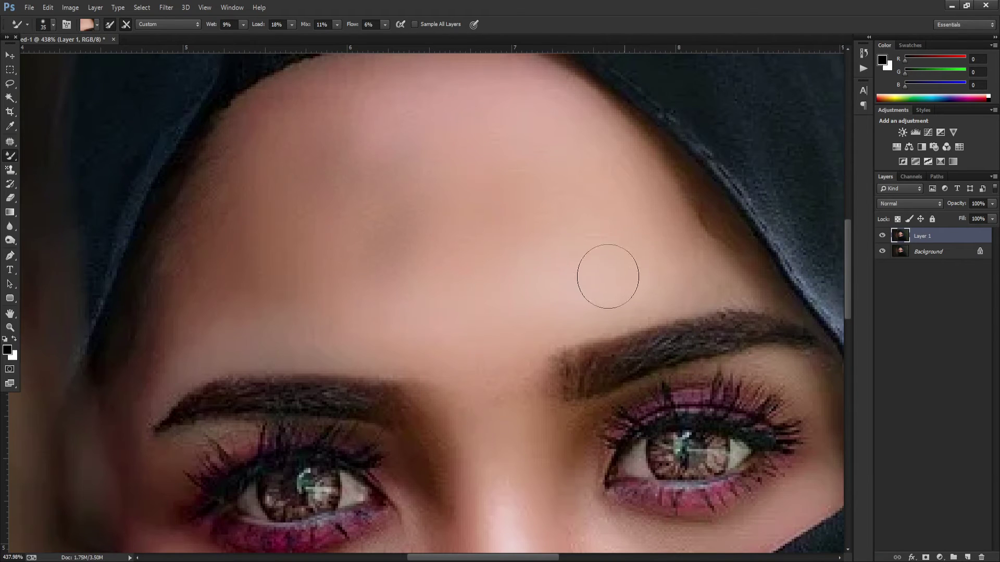
key("bracketleft")
scroll(573, 245, "down", 1)
key("bracketleft")
key("bracketleft")
key("bracketleft")
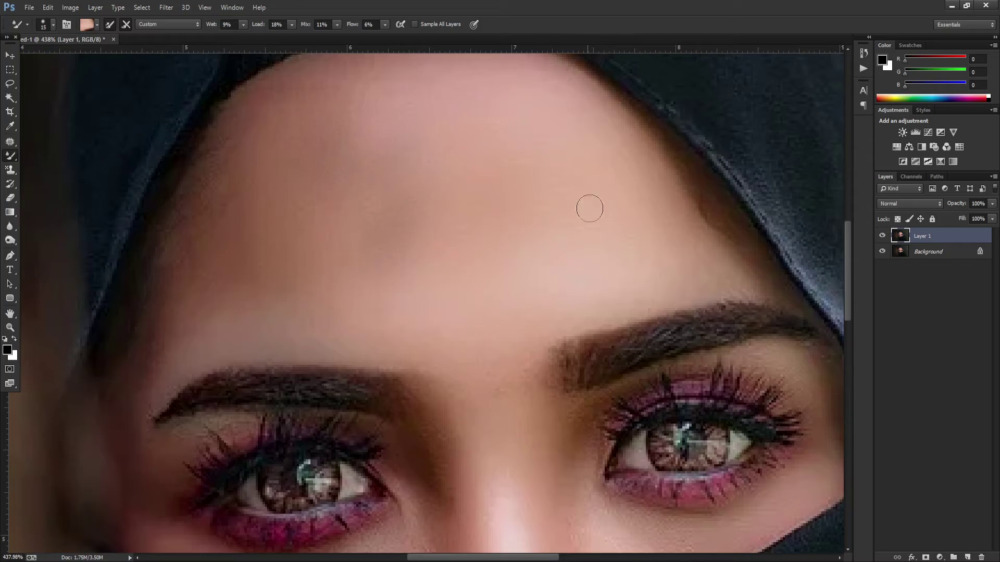
left_click(604, 229, "ctrl")
scroll(604, 262, "down", 1)
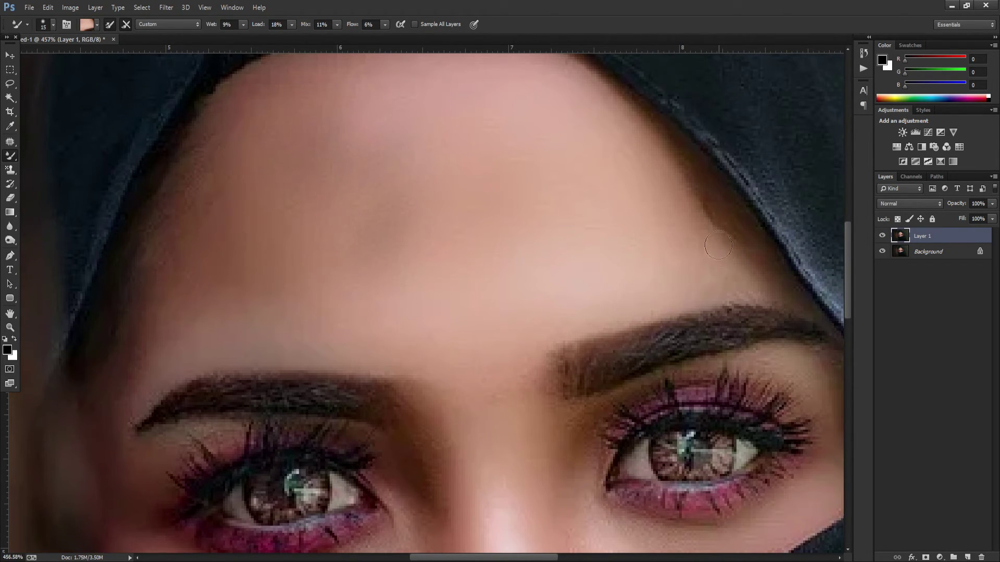
left_click_drag(717, 245, 705, 181)
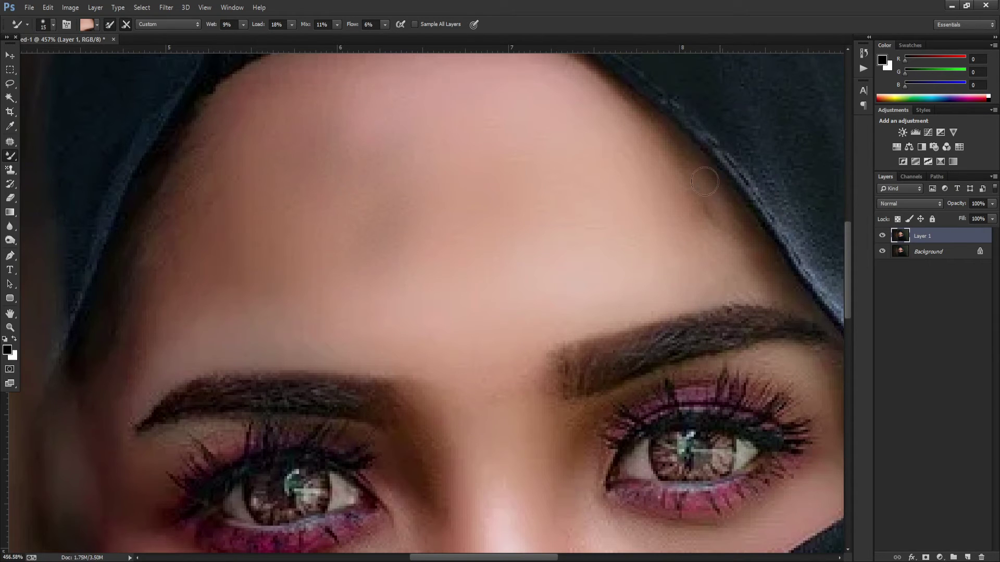
key("ctrl+z")
key("ctrl+z")
key("ctrl+z")
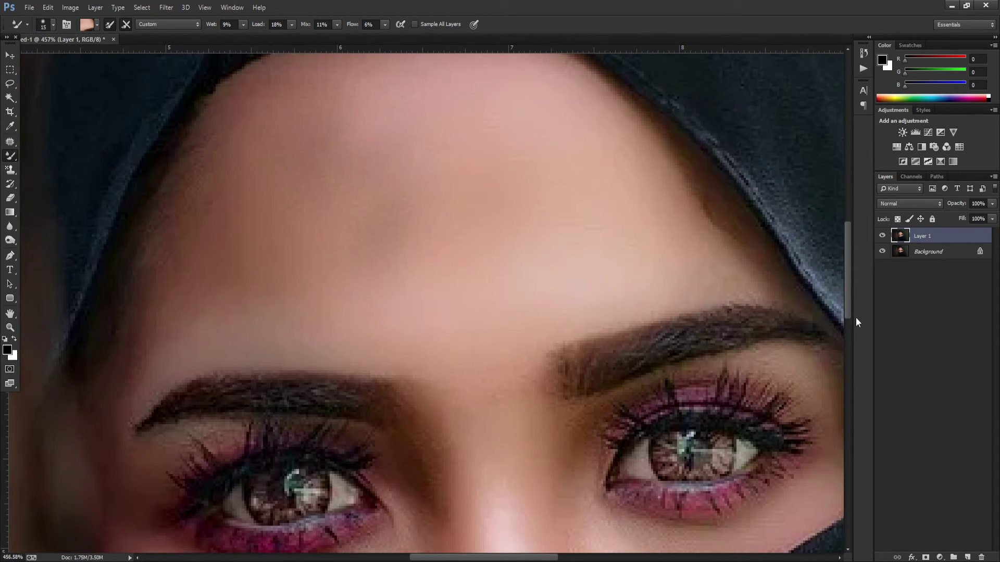
key("ctrl+z")
key("ctrl+z")
key("ctrl+0")
key("v")
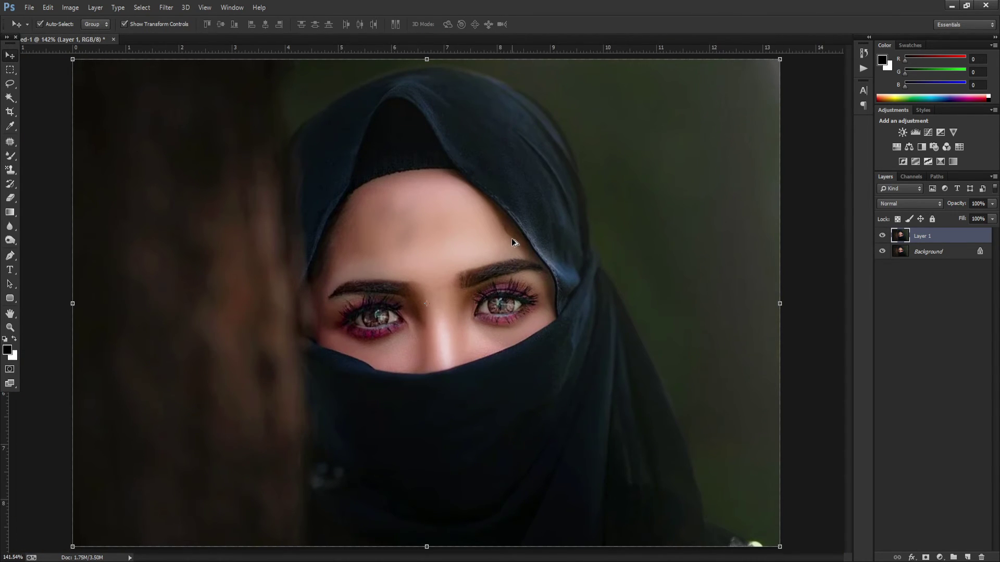
Hide Layer 1 to view the original photo at actual and fit size, then reselect the Mixer Brush.
left_click(882, 236)
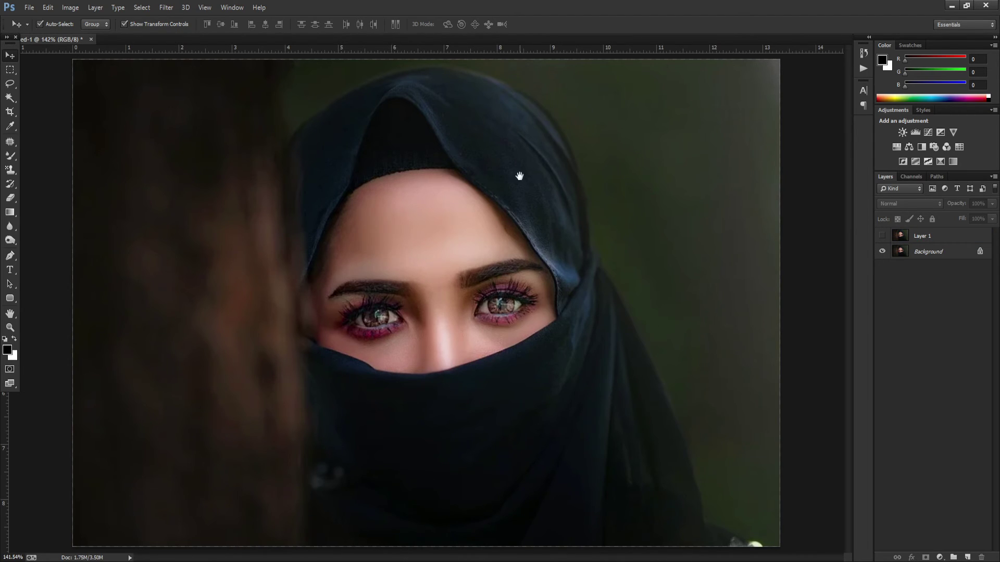
key("ctrl+1")
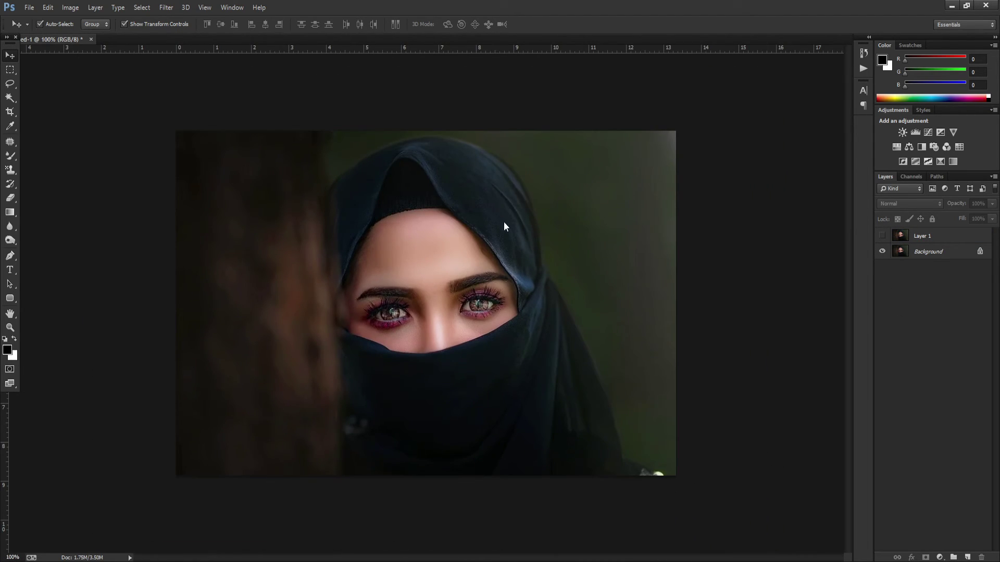
key("ctrl+0")
left_click(11, 156)
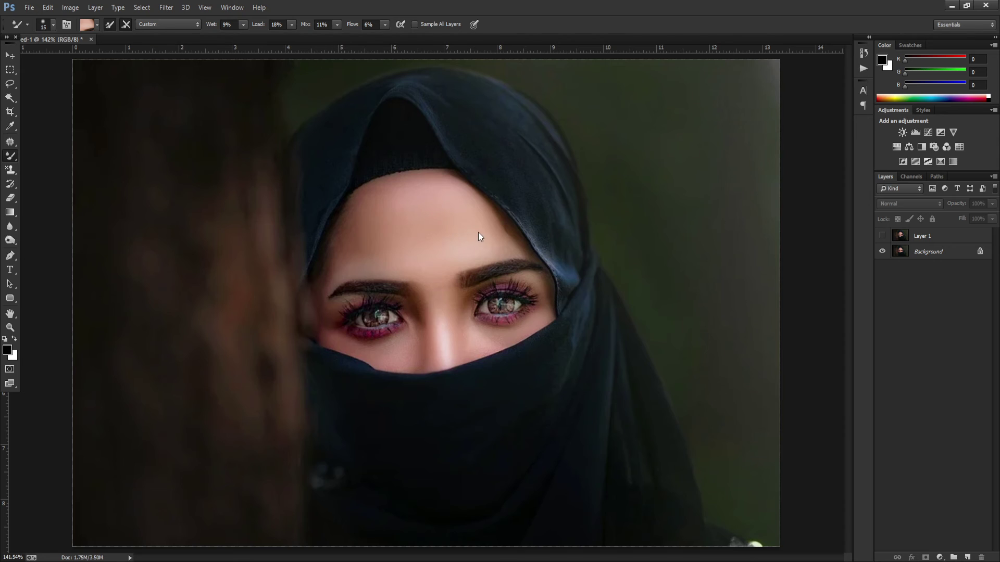
key("alt+comma")
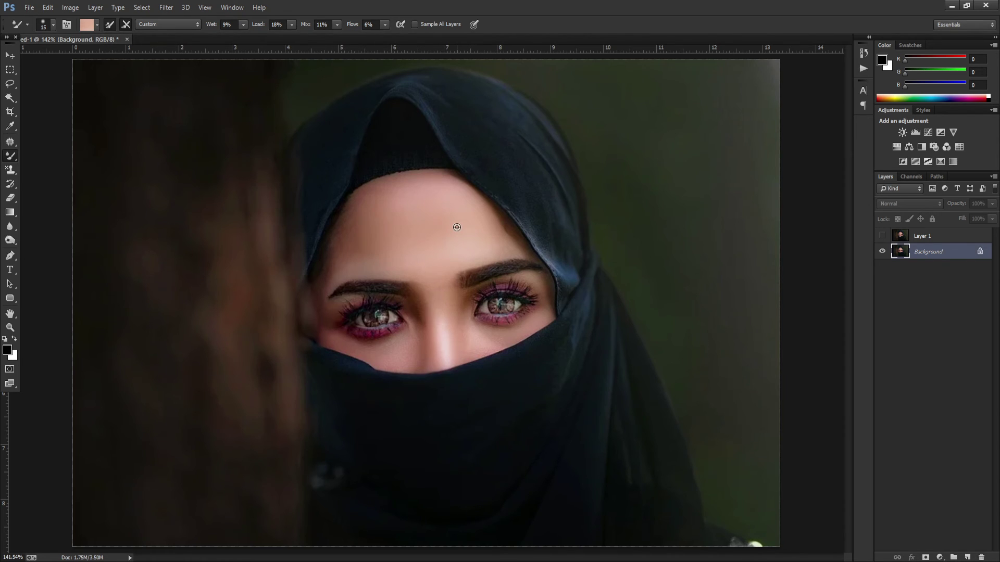
left_click(379, 311, "alt")
key("i")
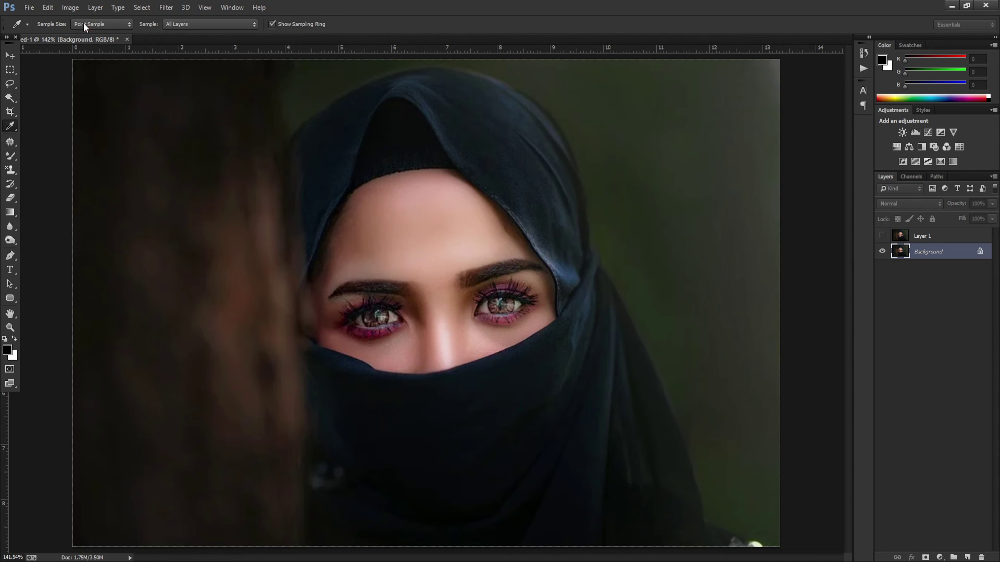
key("b")
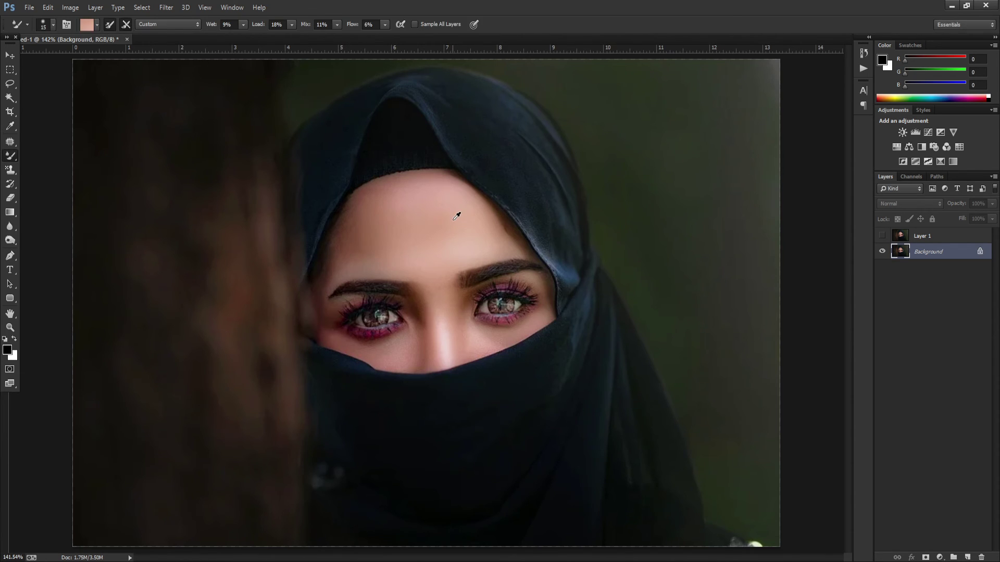
key("x")
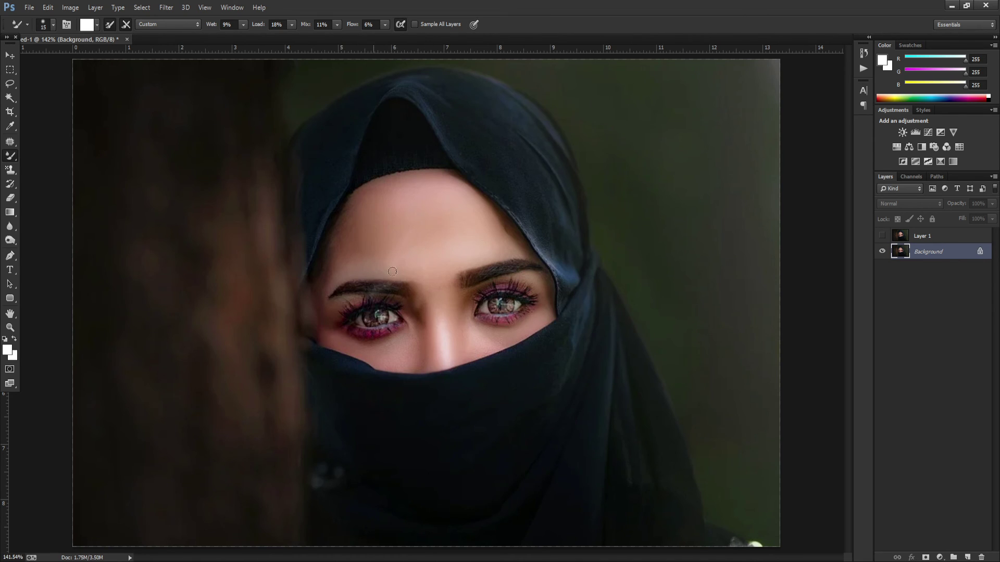
key("v")
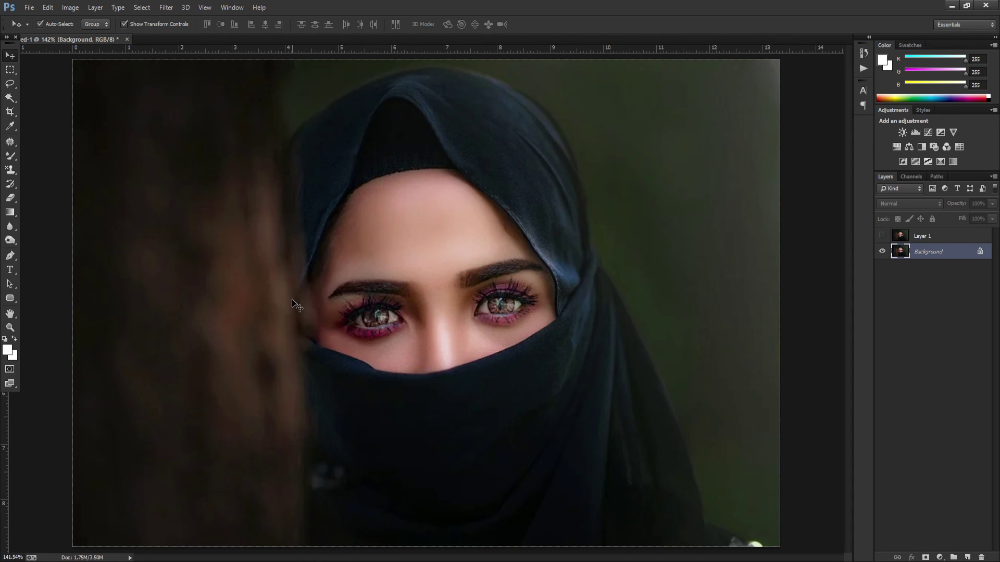
key("d")
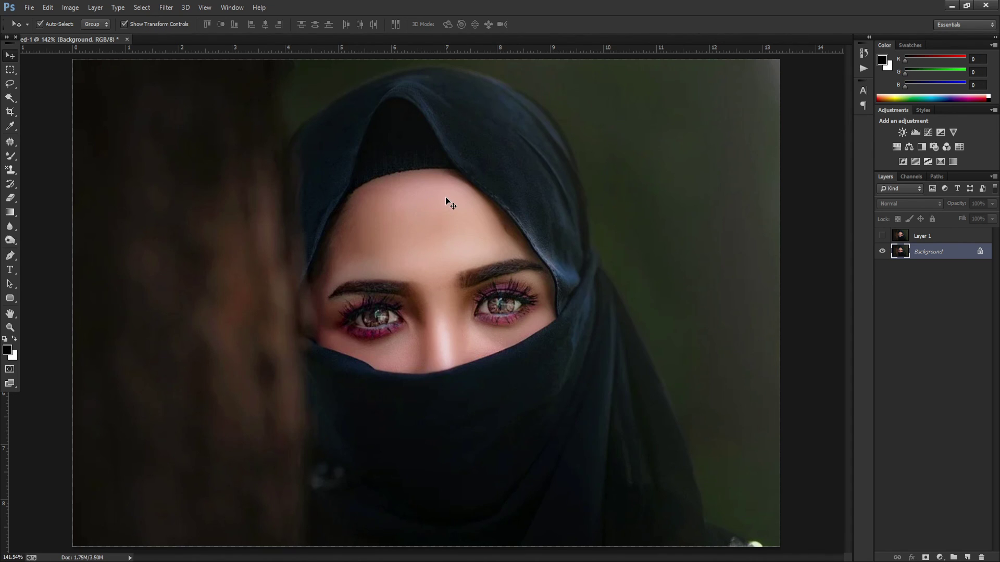